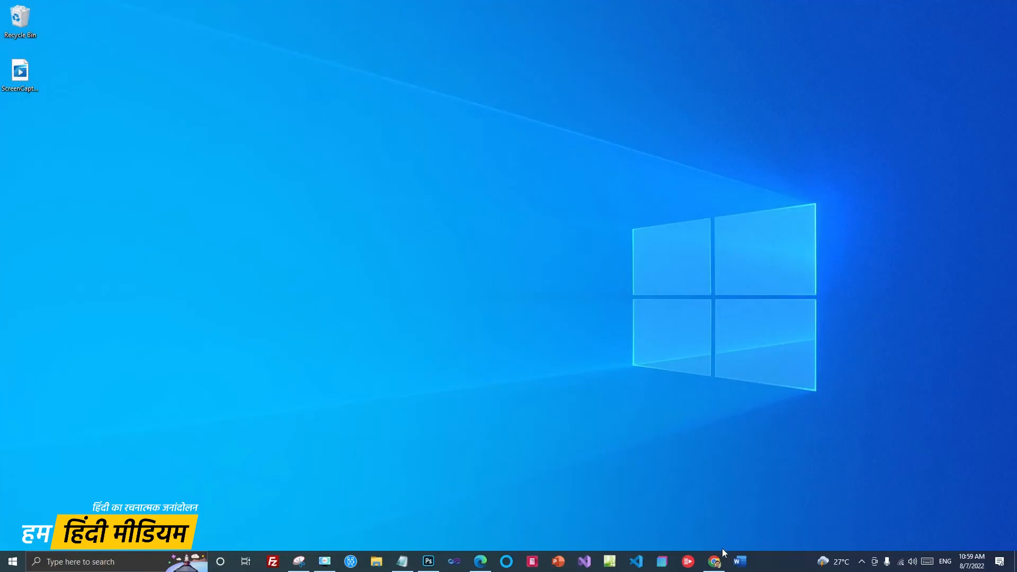
Step: Open the account notes in Notepad and point out the main and new 15 GB account lines
left_click(715, 562)
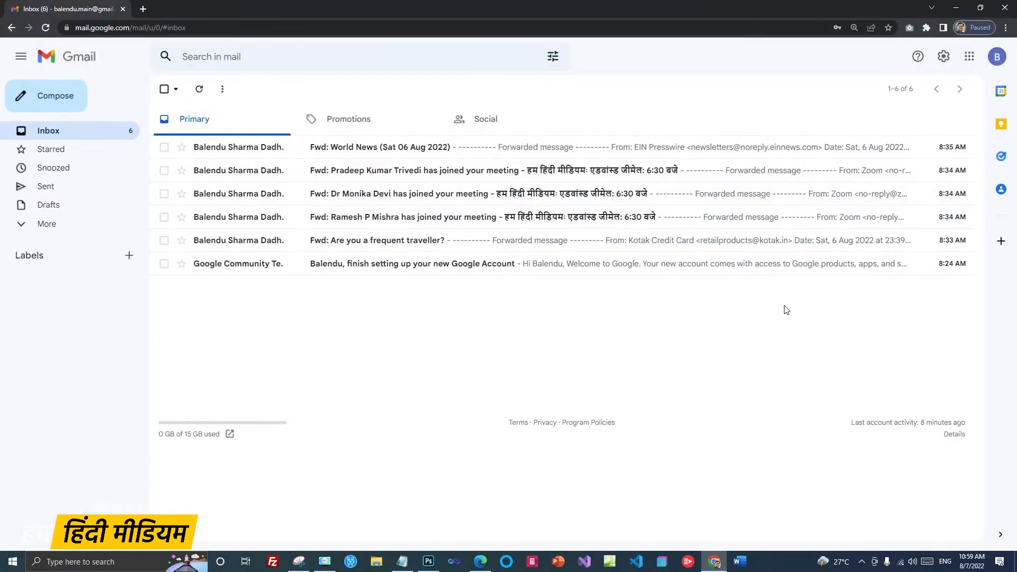
left_click(402, 562)
left_click_drag(282, 297, 517, 299)
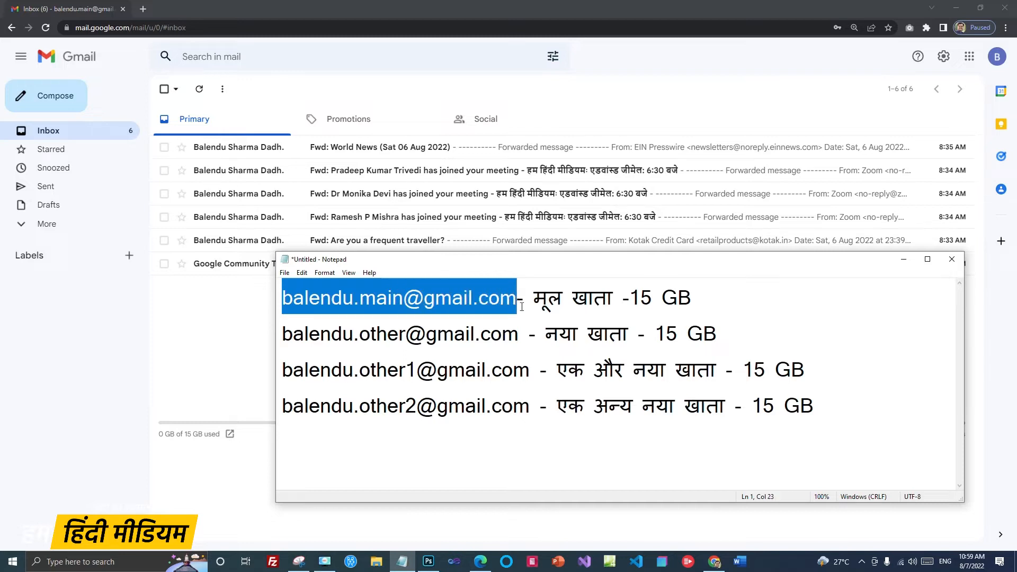
left_click_drag(630, 298, 322, 292)
left_click(693, 292)
left_click(331, 297)
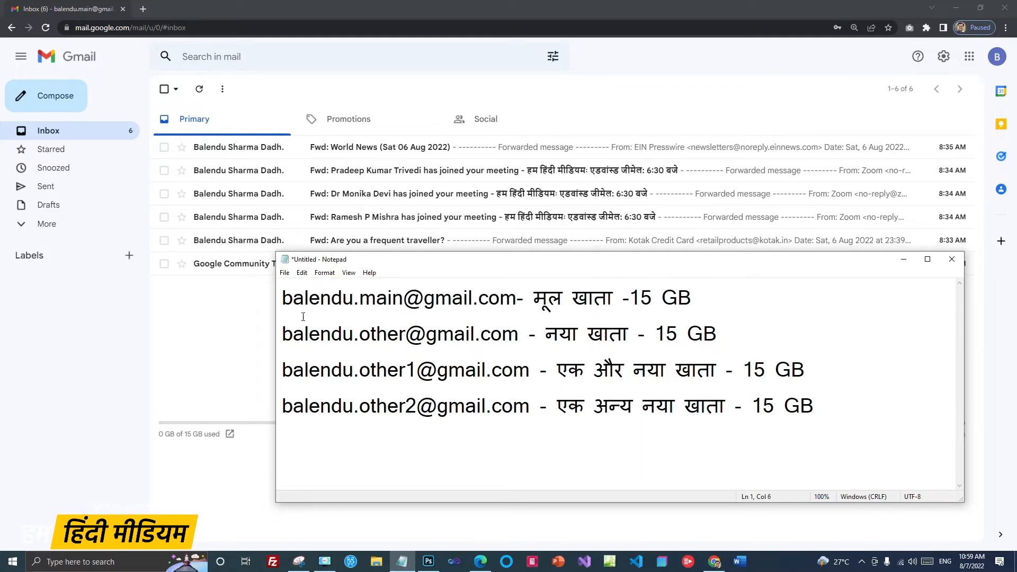
left_click_drag(282, 333, 516, 336)
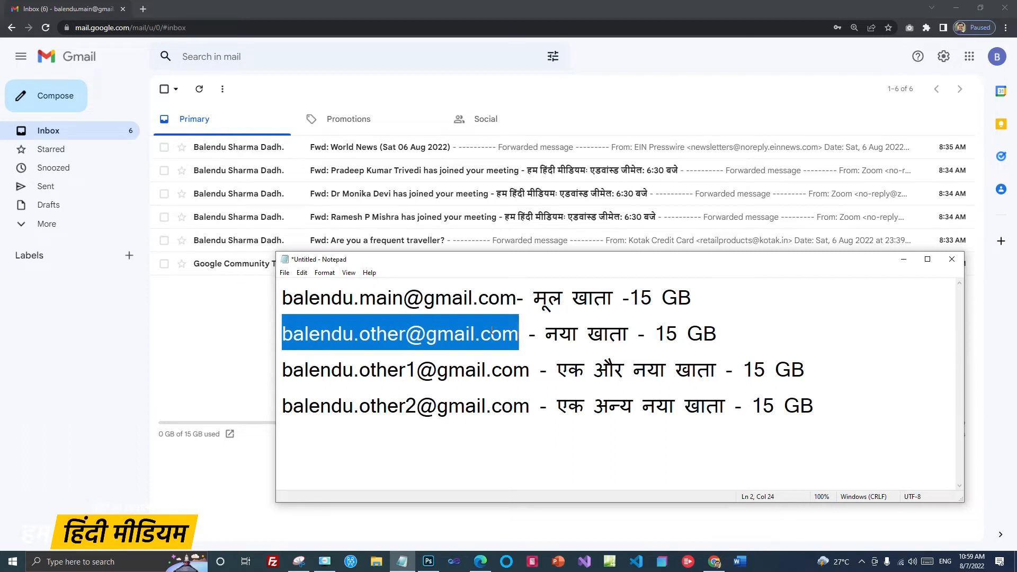
left_click_drag(659, 332, 715, 336)
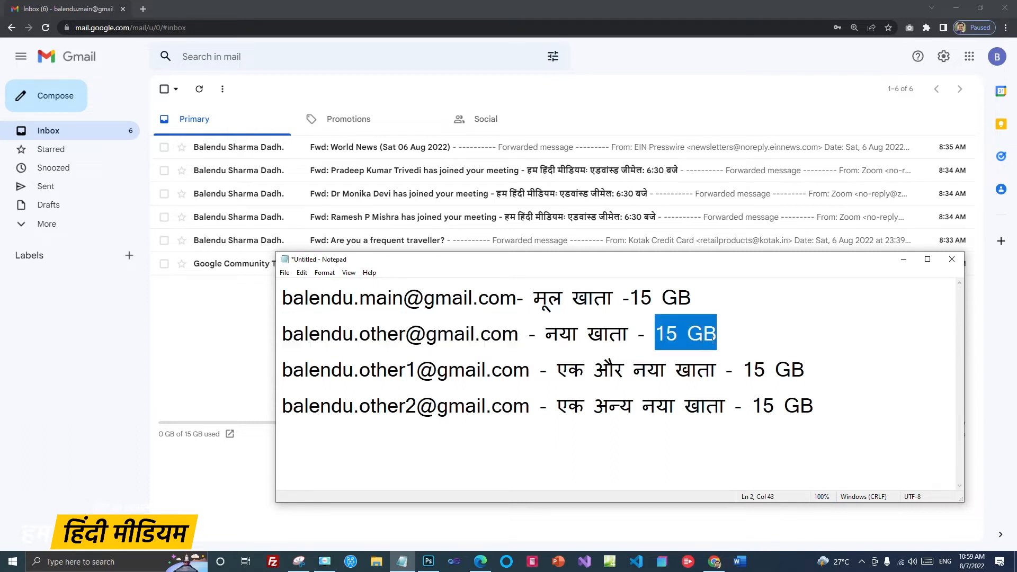
left_click(773, 320)
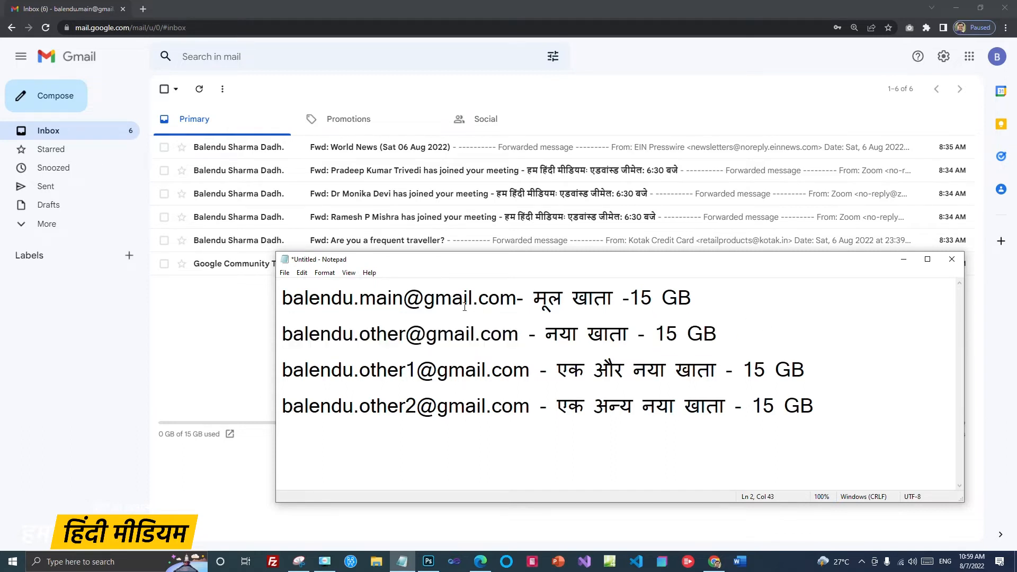
Step: Re-highlight both account addresses and add a space after the main account address
left_click_drag(282, 298, 515, 305)
left_click_drag(283, 334, 517, 339)
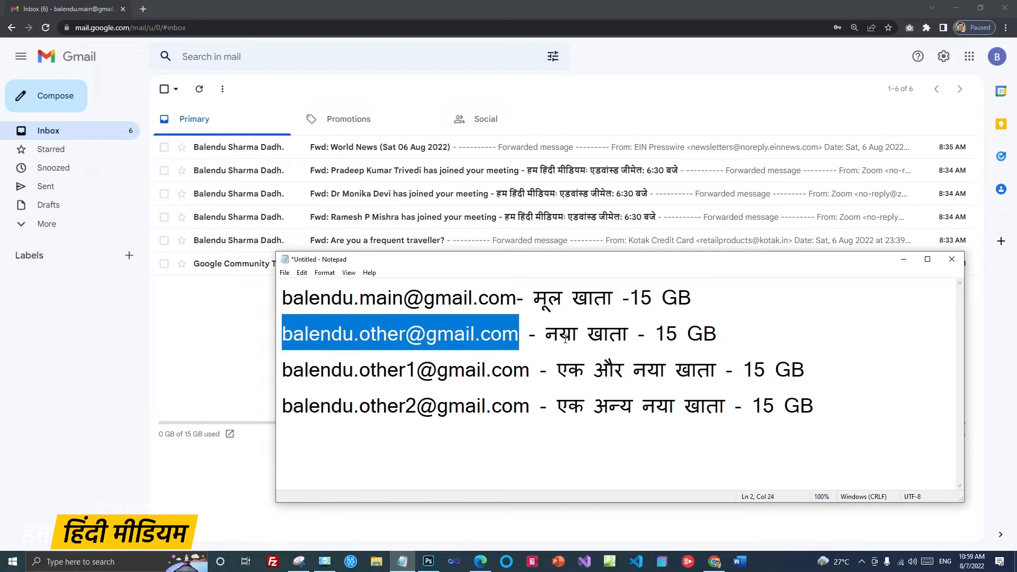
left_click(518, 333)
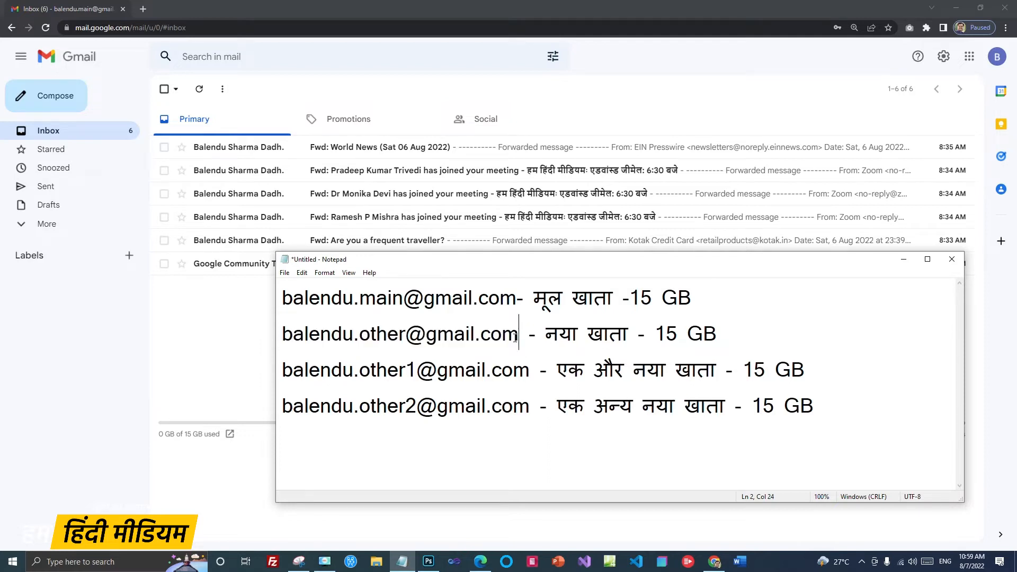
left_click_drag(516, 300, 282, 299)
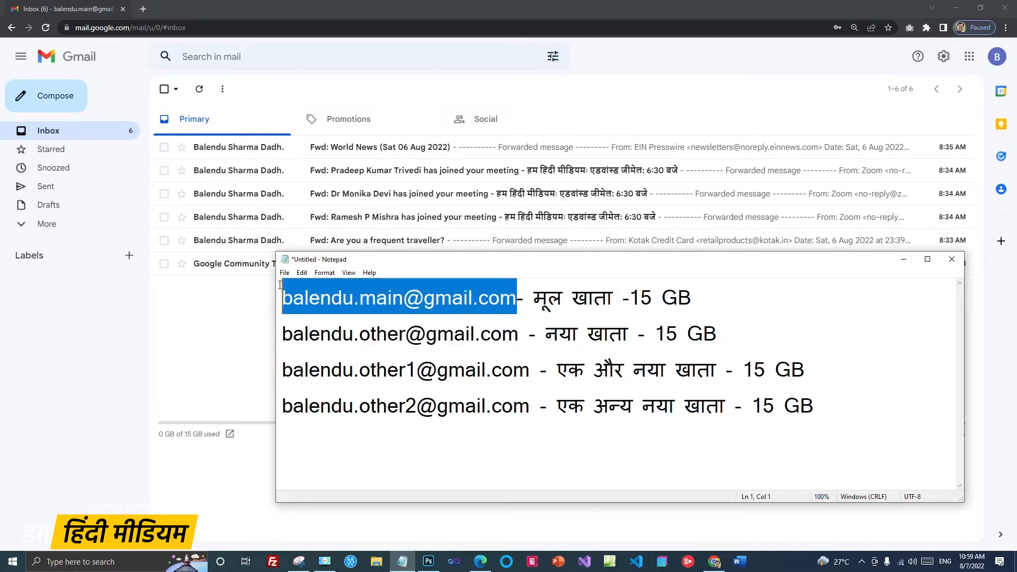
left_click(423, 297)
left_click(517, 298)
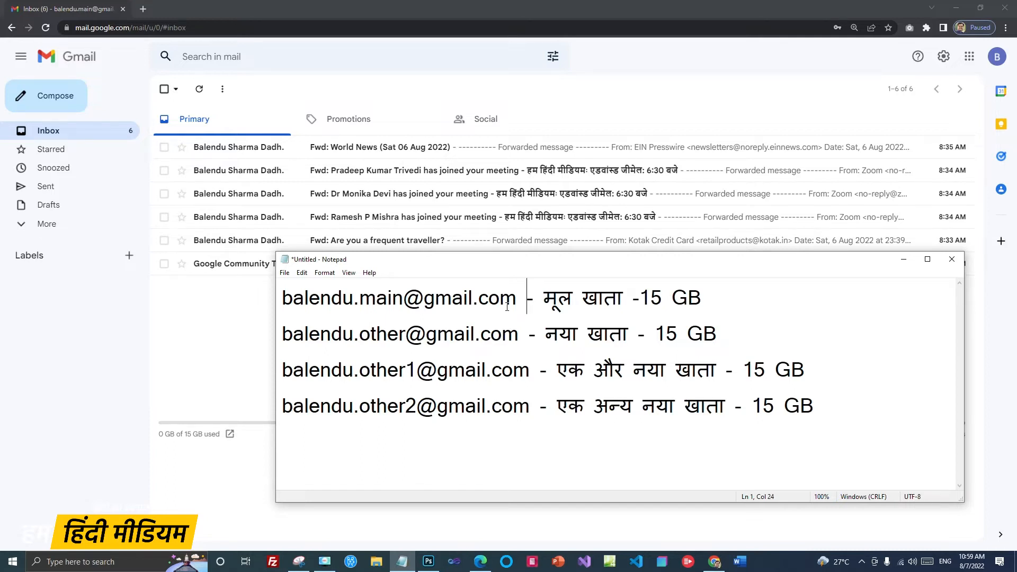
left_click_drag(284, 333, 519, 334)
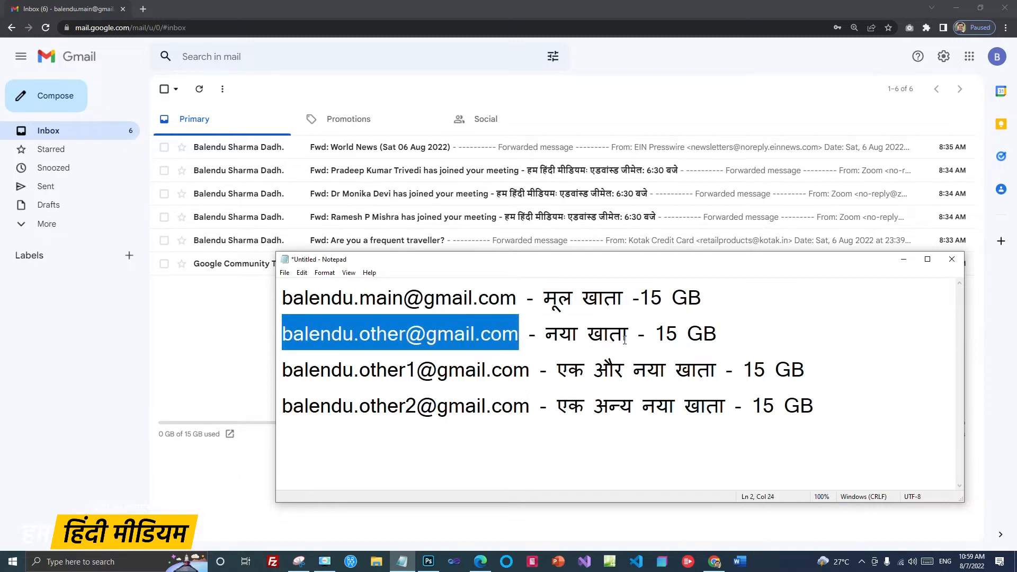
left_click(752, 333)
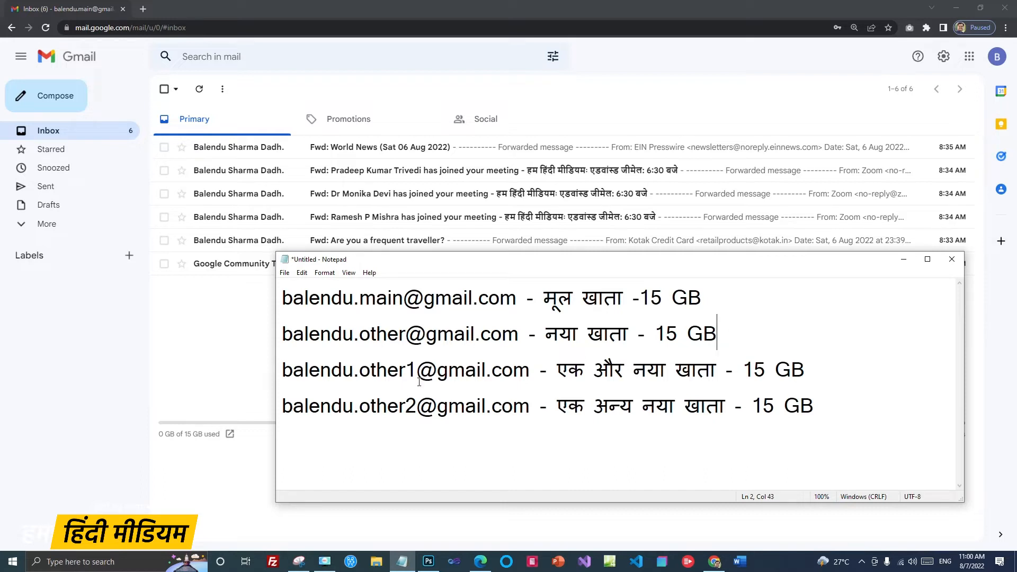
Step: Delete lines 3 and 4, the other two account entries, from the notes
left_click_drag(282, 373, 529, 371)
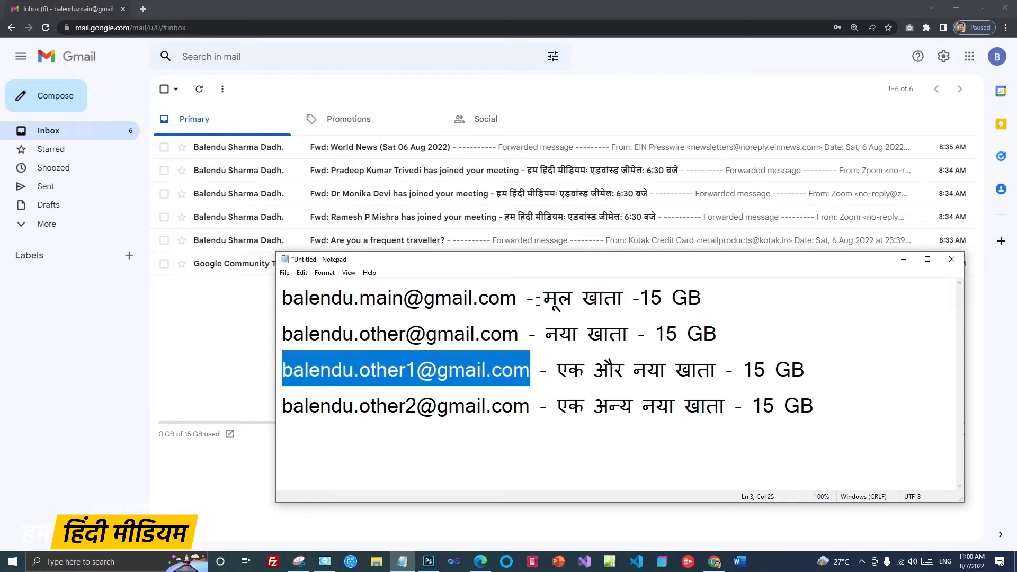
left_click(331, 297)
left_click_drag(331, 370, 417, 370)
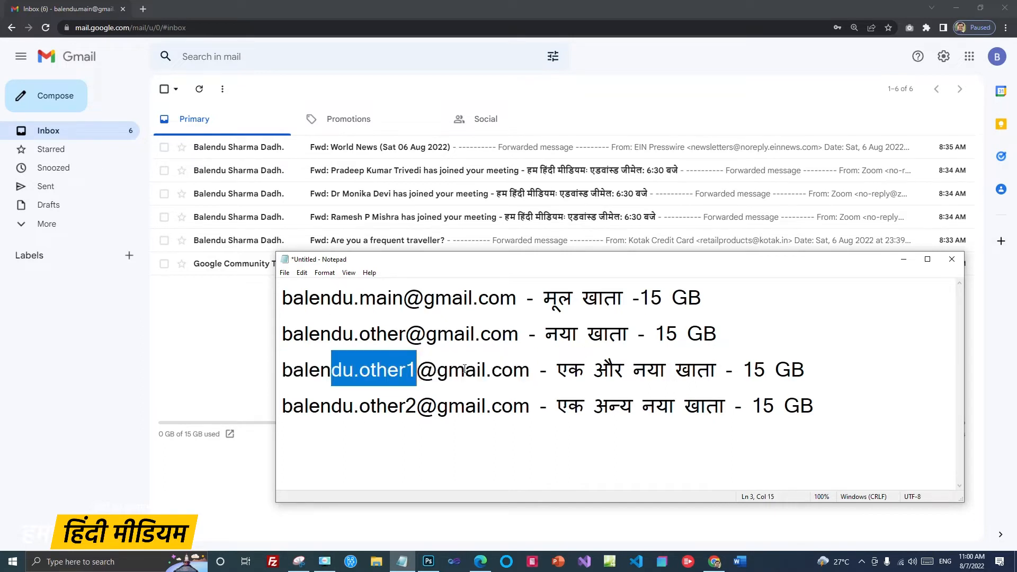
left_click_drag(284, 408, 531, 408)
left_click(670, 443)
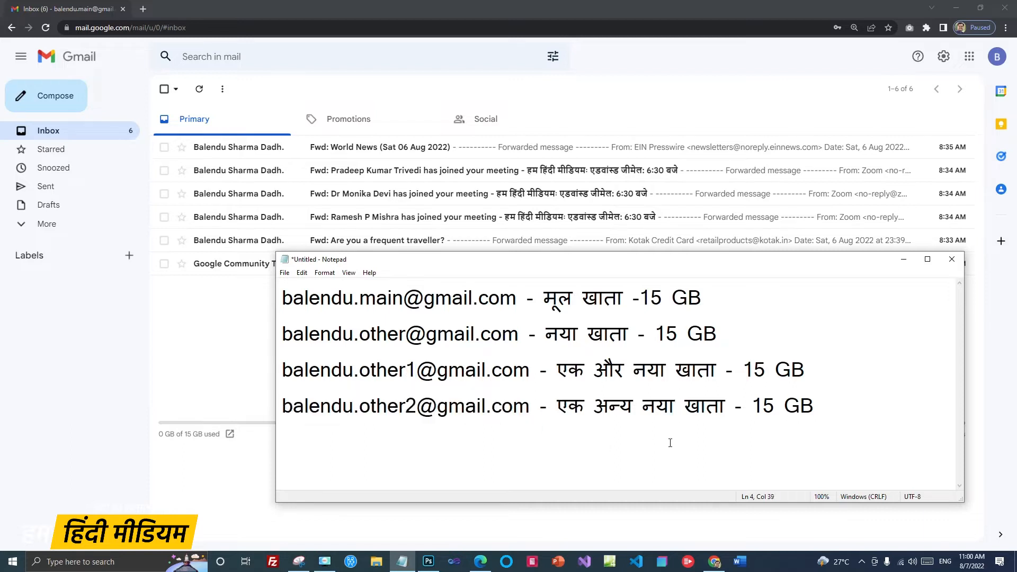
left_click_drag(829, 408, 272, 358)
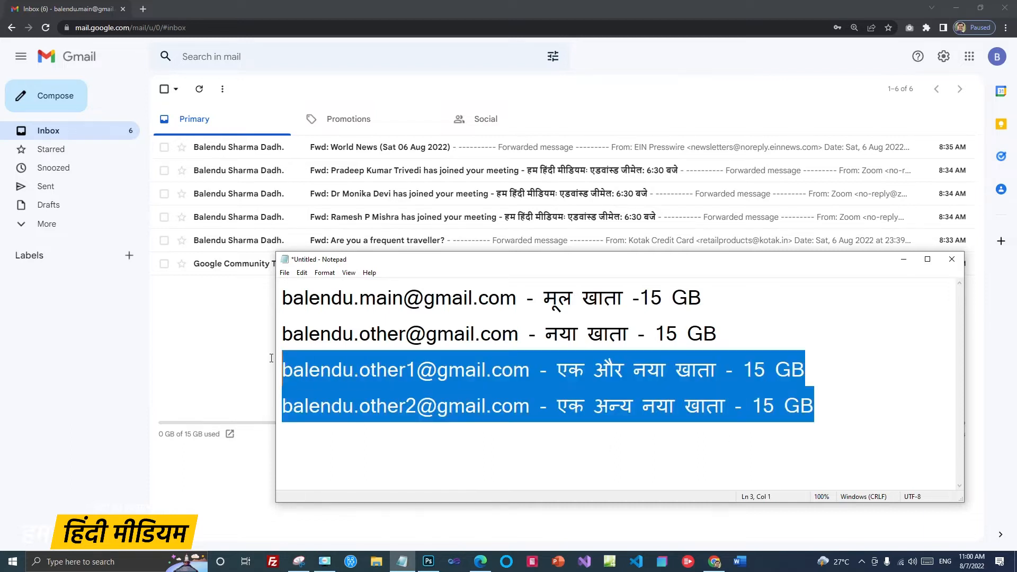
key("BackSpace")
key("BackSpace")
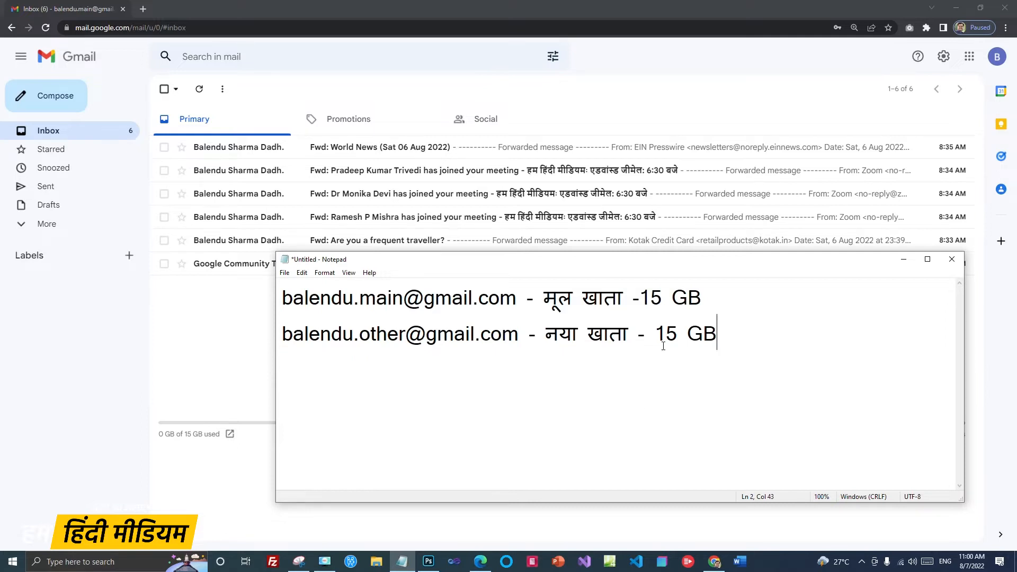
left_click_drag(283, 299, 404, 300)
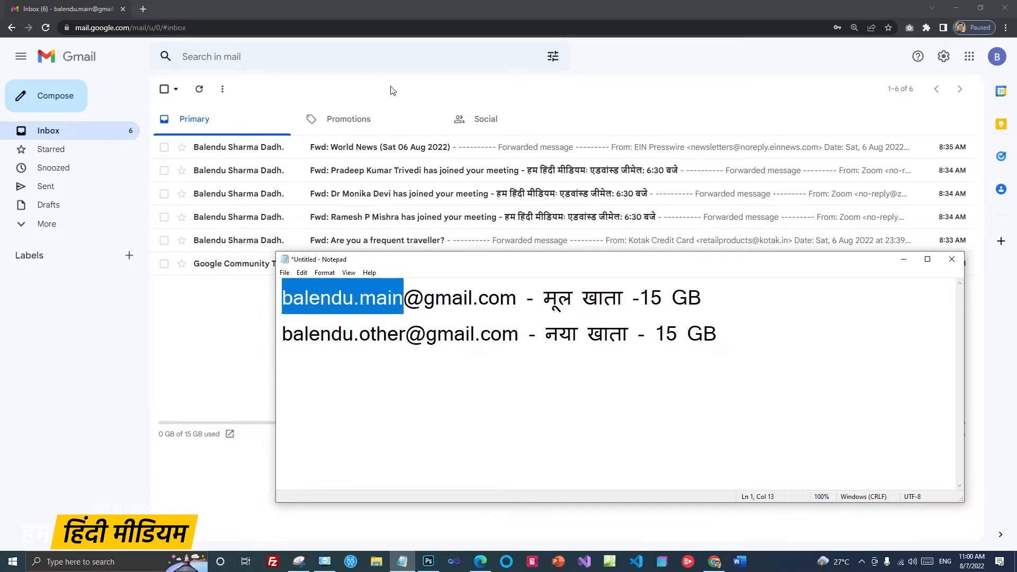
Step: Open Gmail's full settings on the Forwarding and POP/IMAP tab
left_click(393, 90)
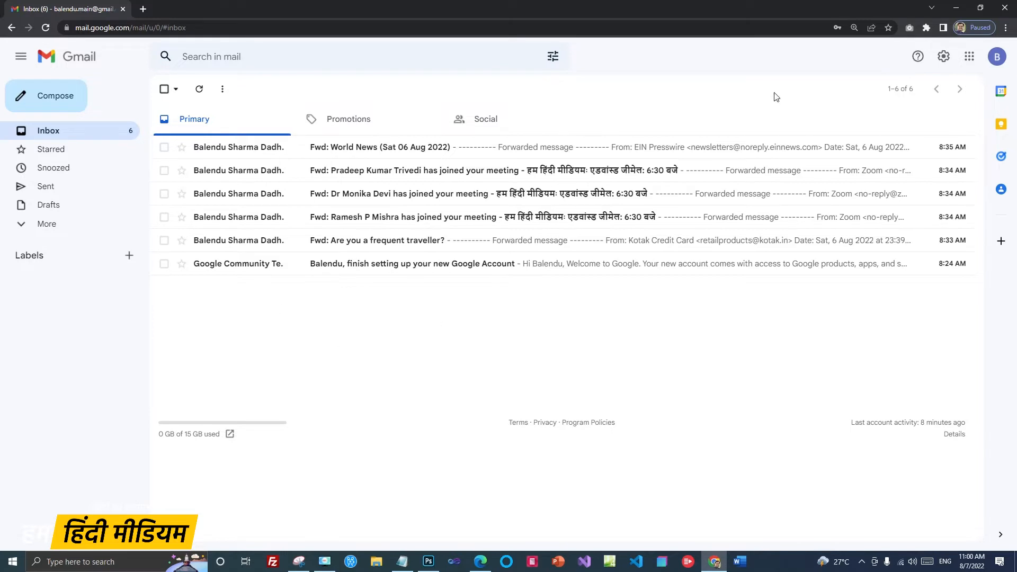
left_click(944, 59)
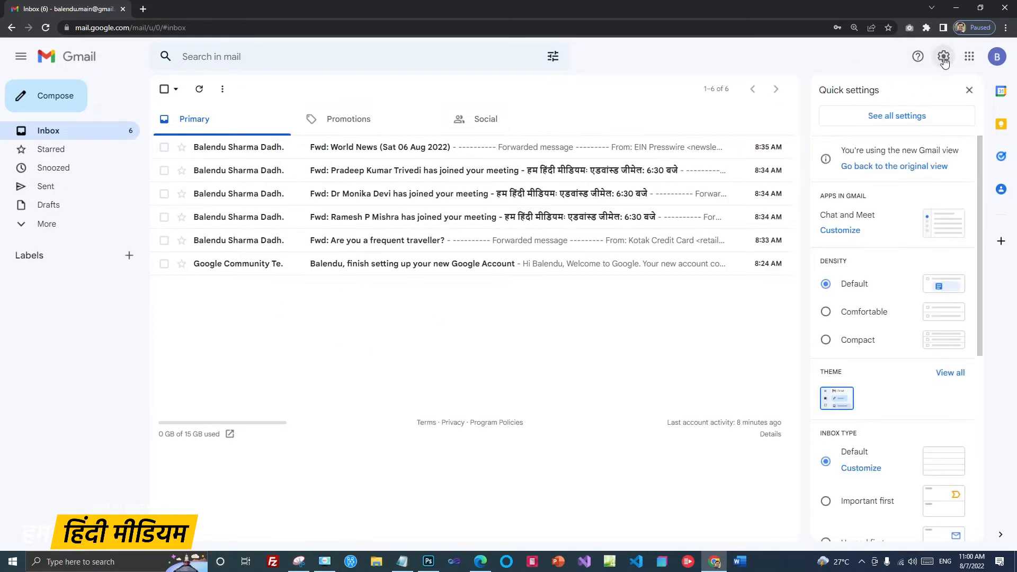
left_click(907, 117)
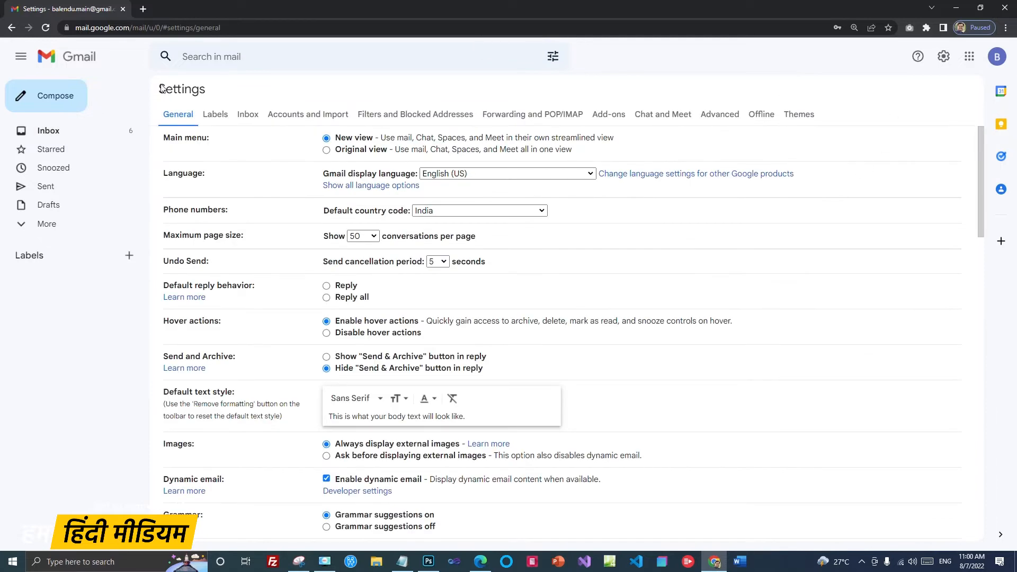
left_click(521, 116)
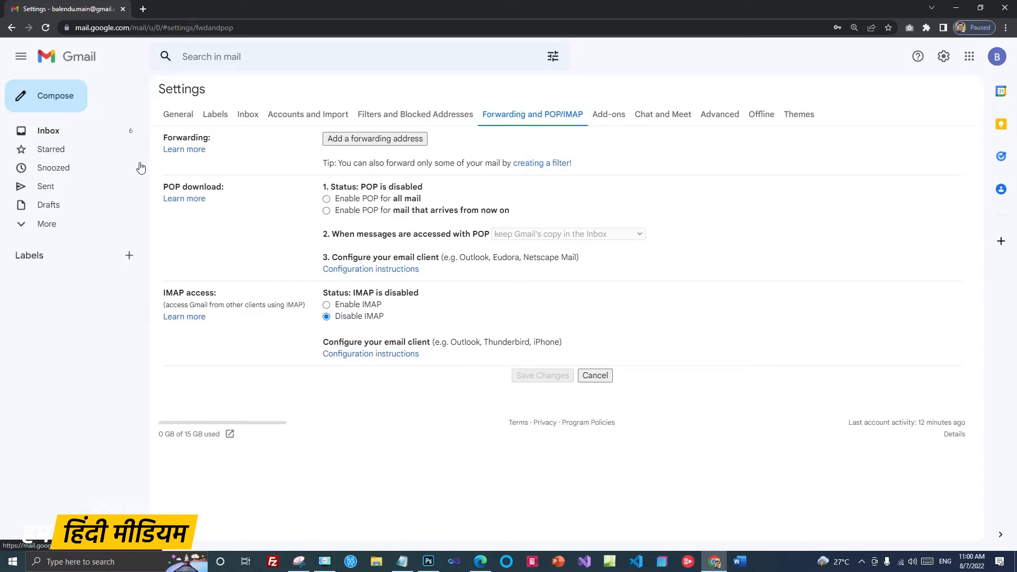
left_click_drag(162, 138, 215, 142)
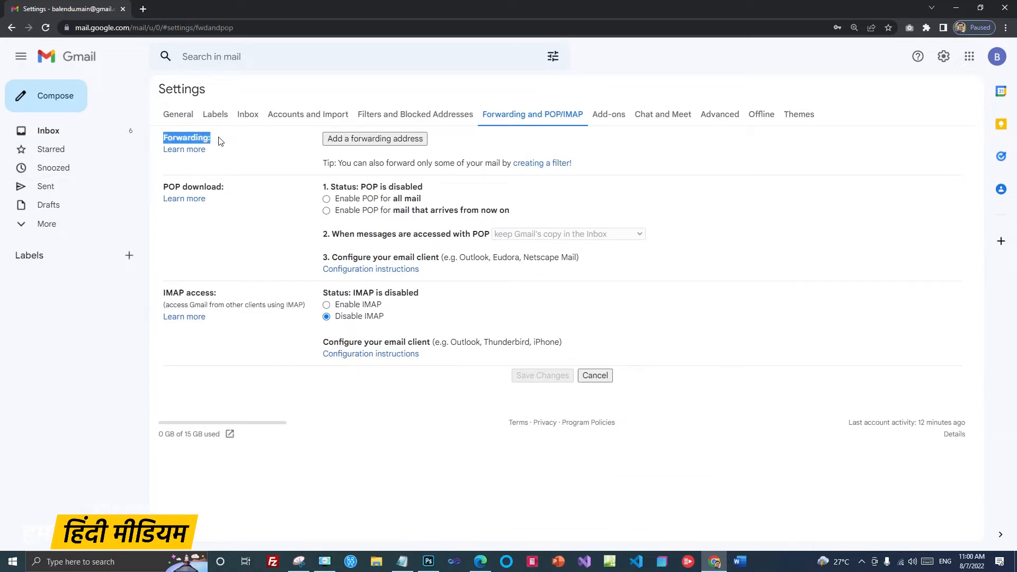
left_click(221, 141)
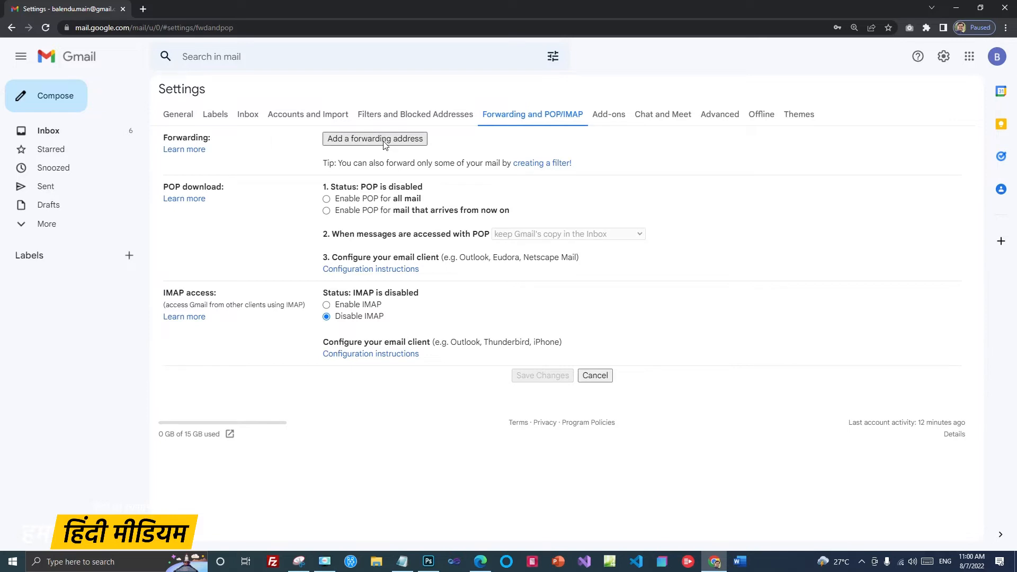
Step: Start adding a forwarding address and enter the second account's e-mail address
left_click(375, 142)
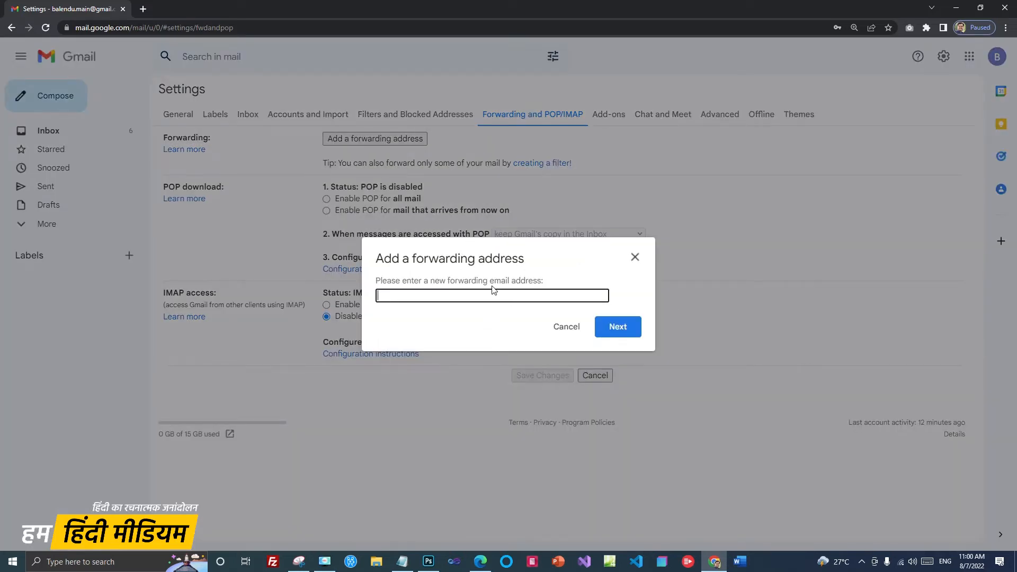
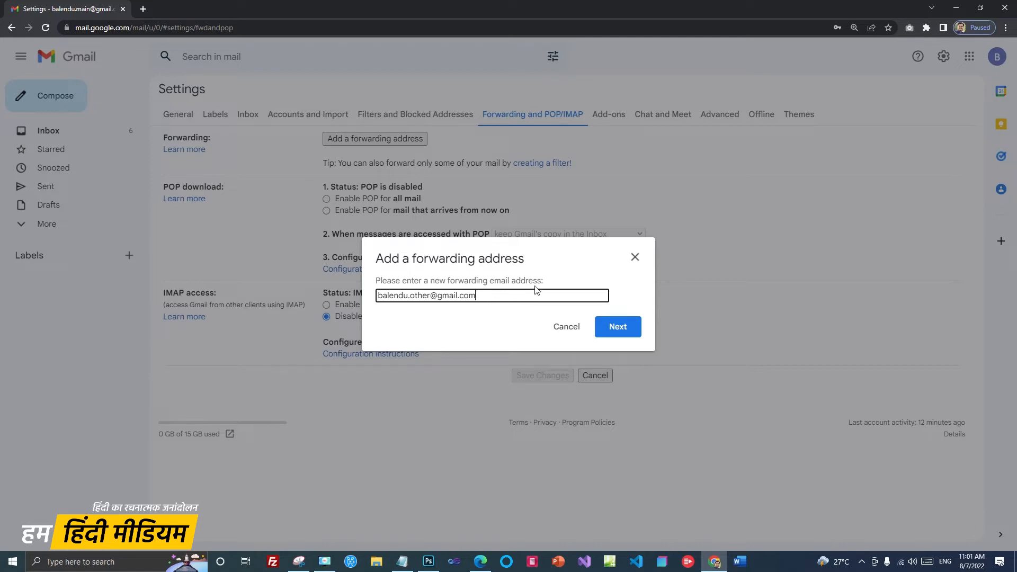
left_click(481, 564)
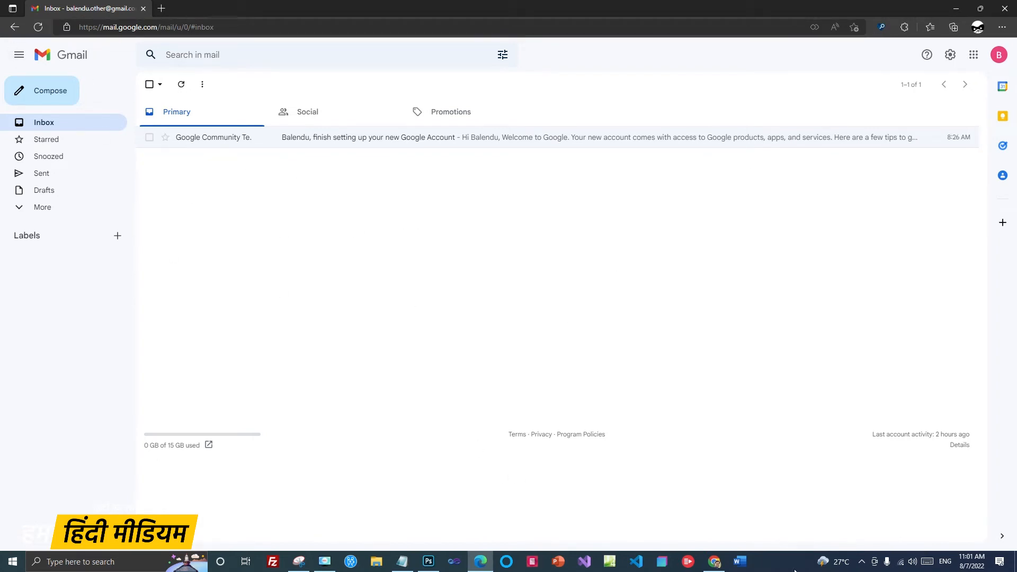
left_click(716, 562)
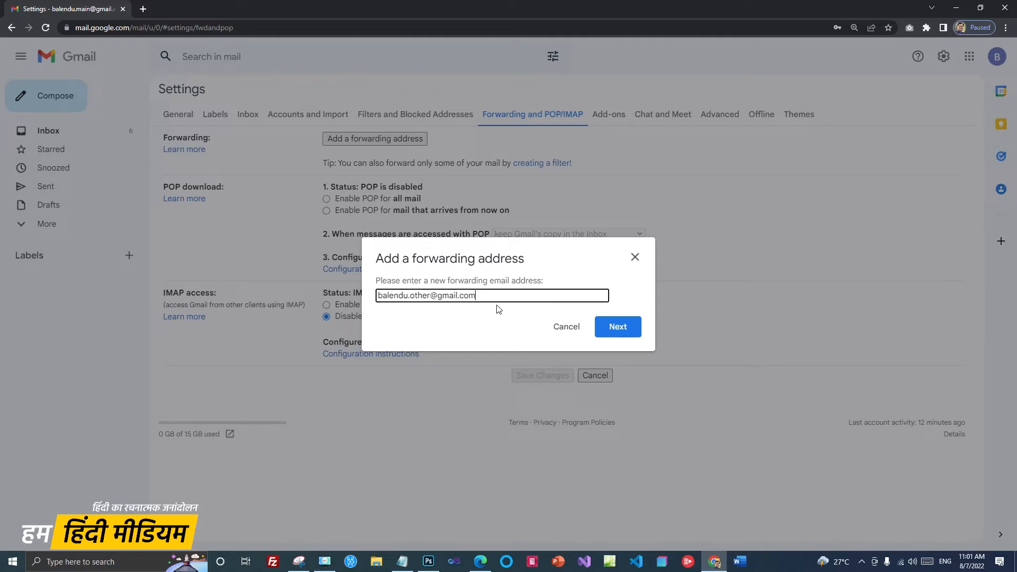
Step: Submit and confirm the second account as forwarding target so Gmail sends it a confirmation code
left_click(613, 328)
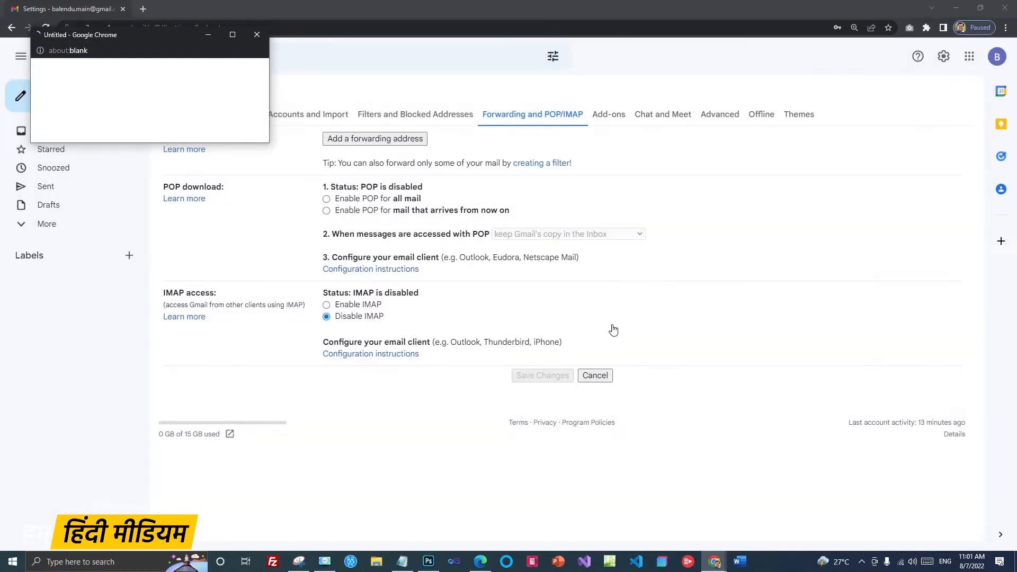
left_click_drag(162, 36, 543, 192)
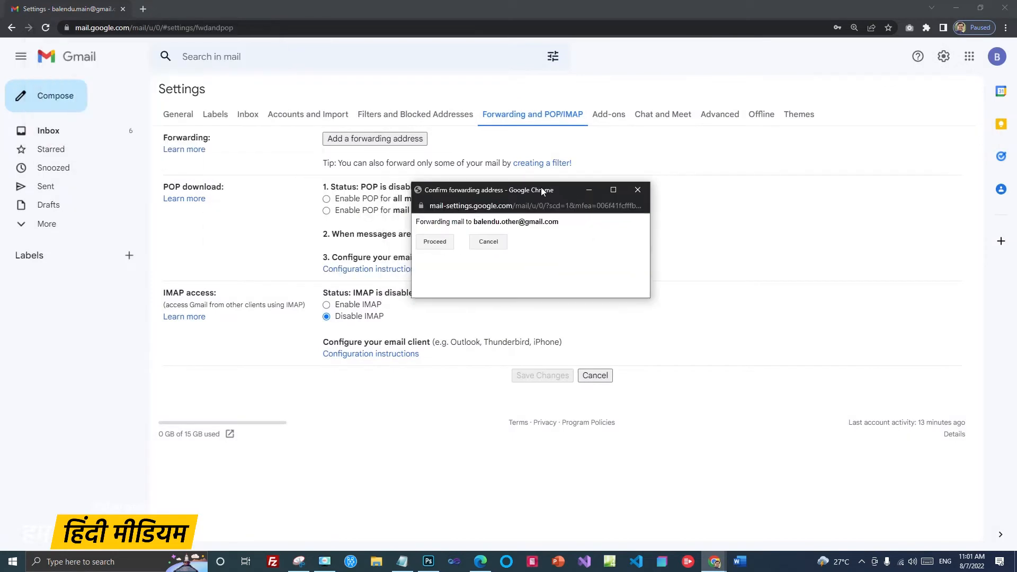
left_click(435, 243)
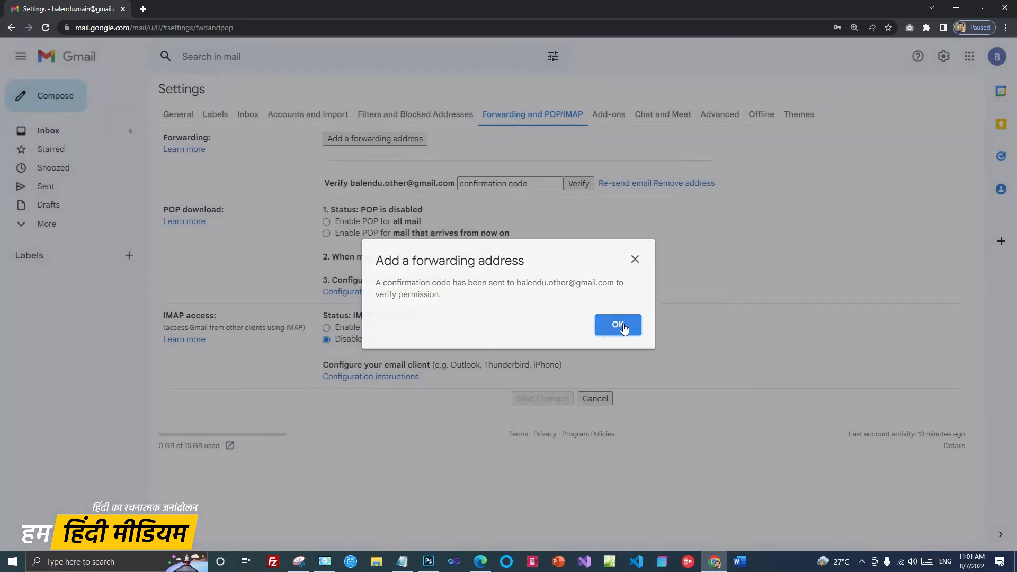
left_click(614, 326)
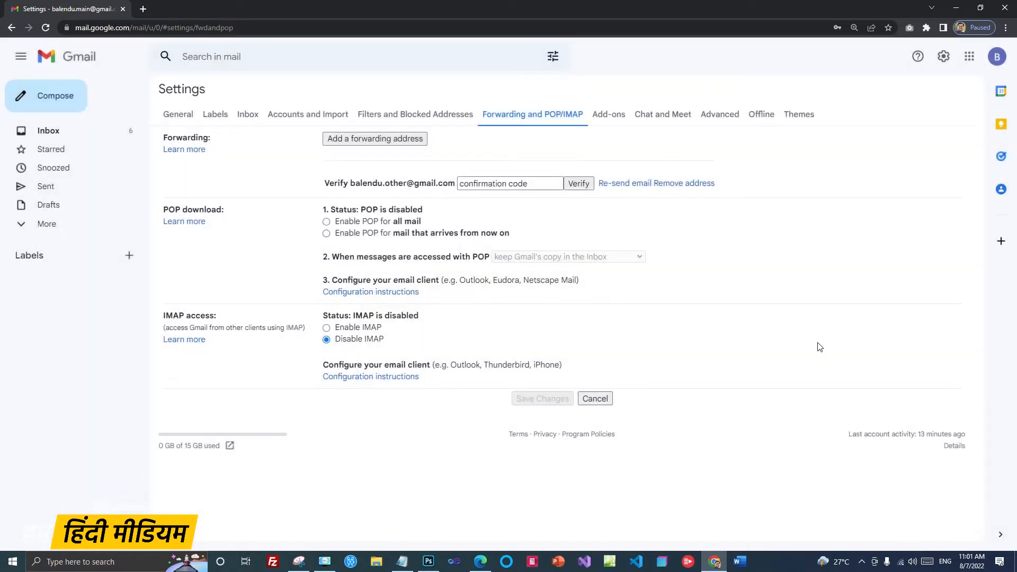
Step: In the second account, open the Forwarding Confirmation email and confirm the forwarding request
left_click(480, 561)
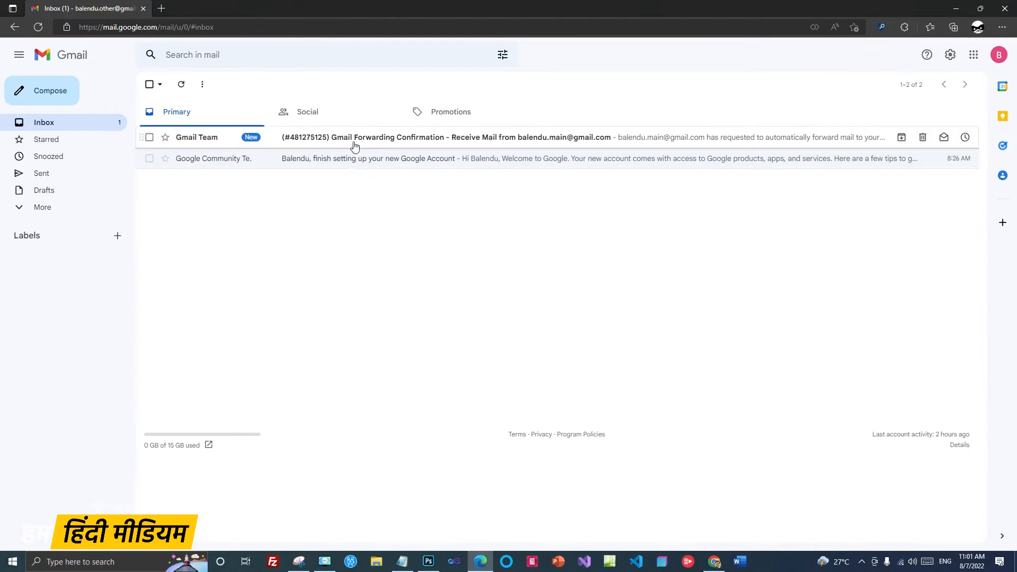
left_click(404, 141)
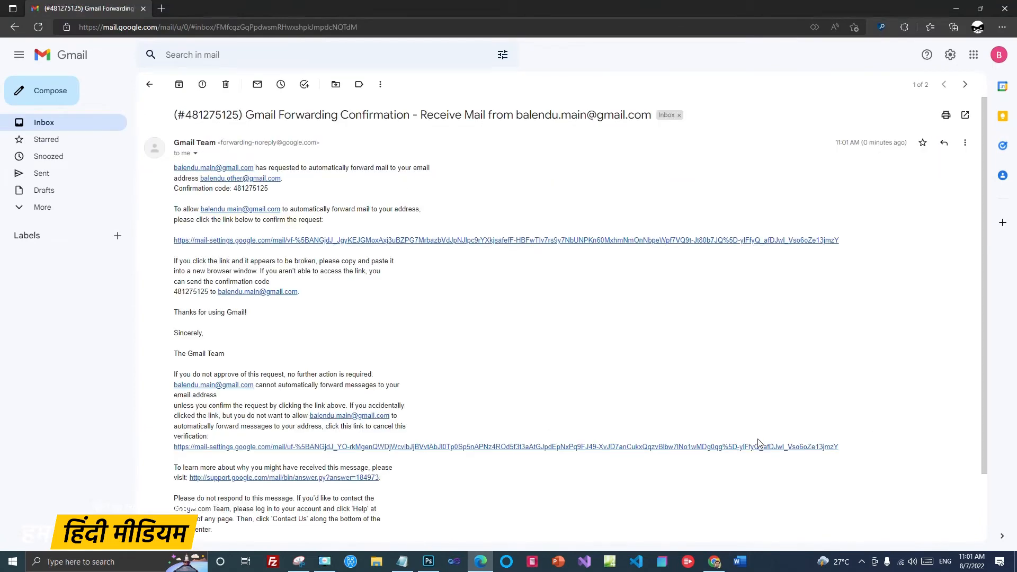
left_click(322, 241)
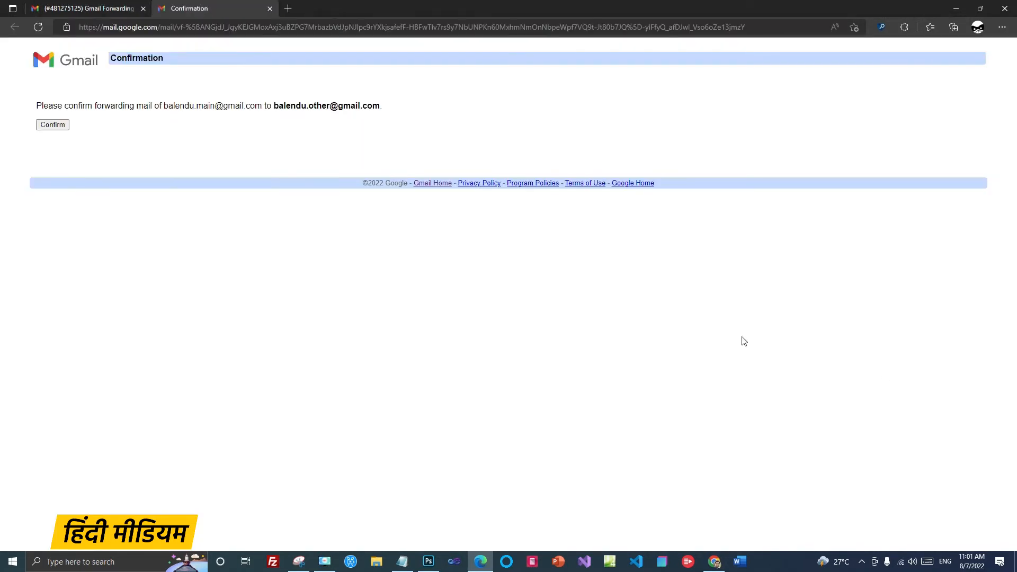
left_click(51, 126)
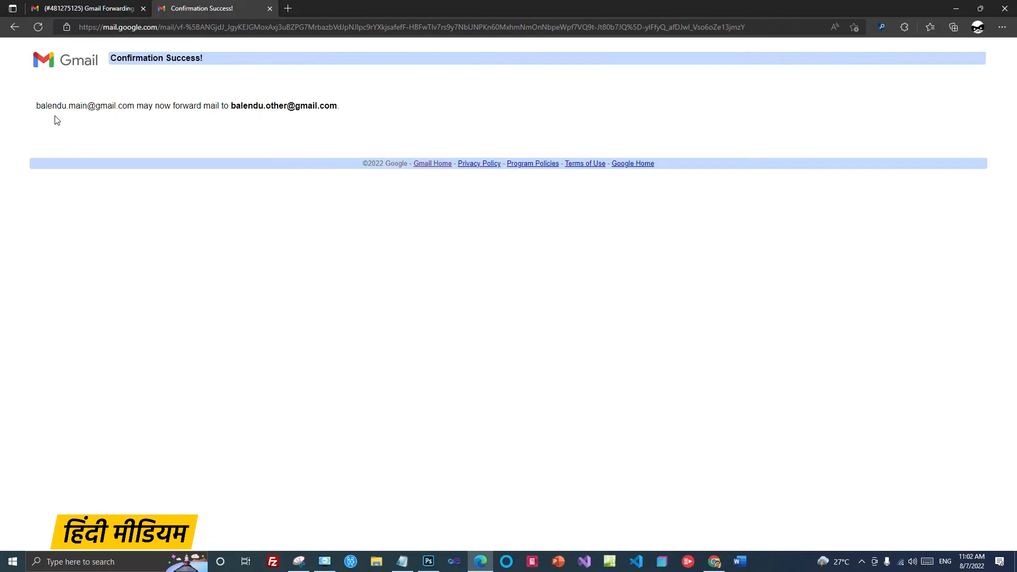
left_click_drag(36, 106, 138, 106)
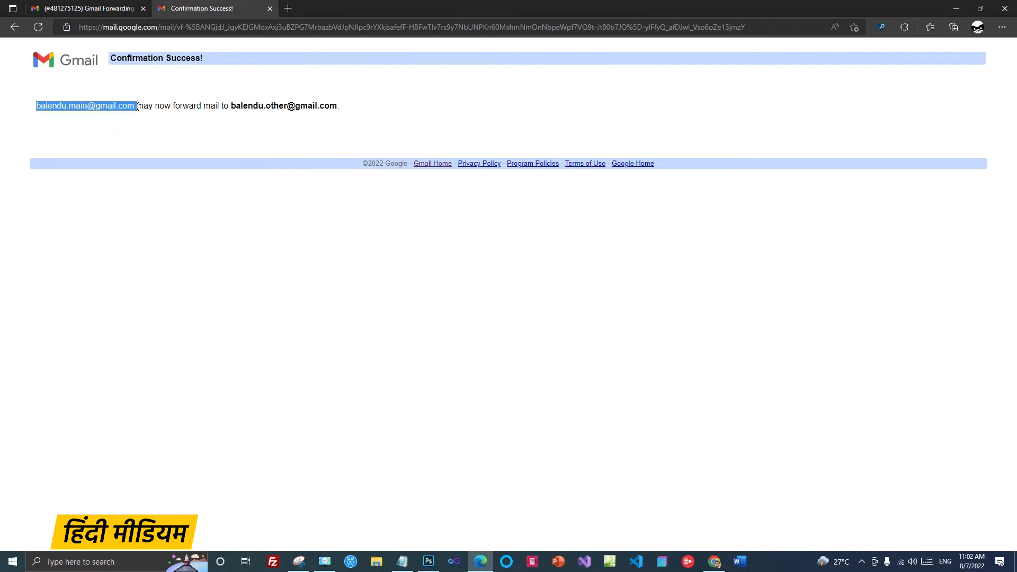
left_click_drag(231, 106, 347, 110)
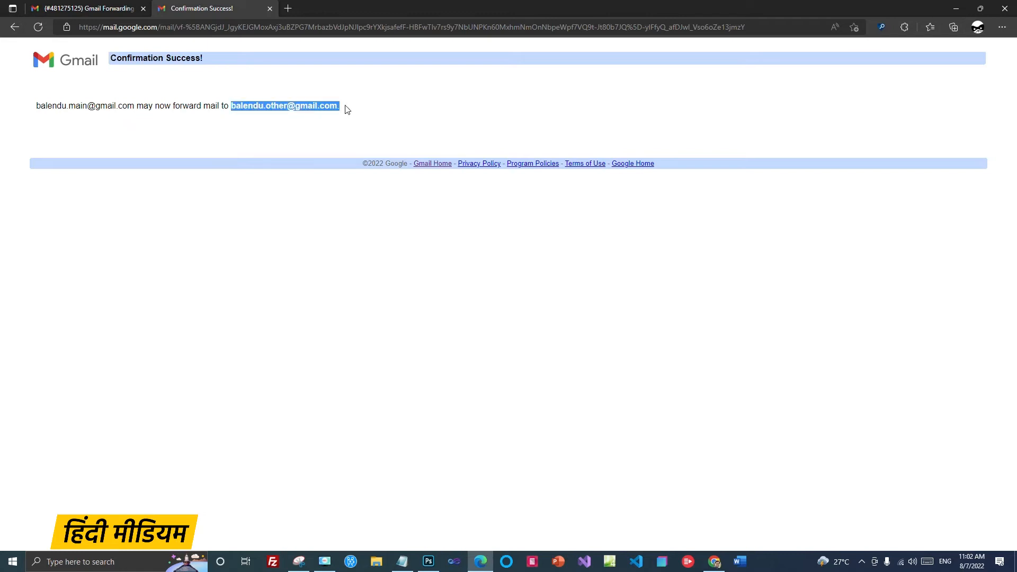
left_click(270, 9)
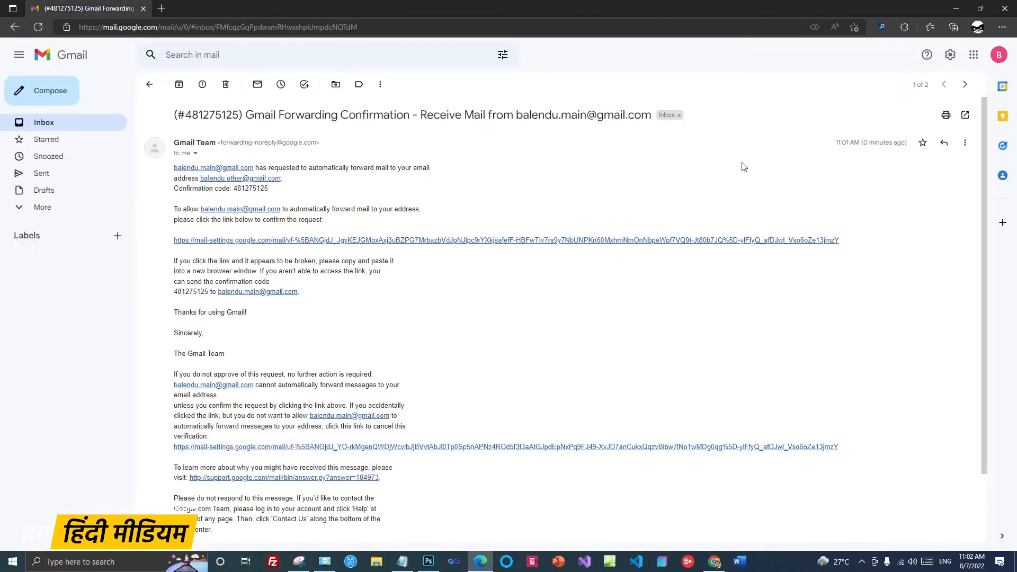
Step: Return the second account to its inbox and switch back to the main account's window
left_click(45, 125)
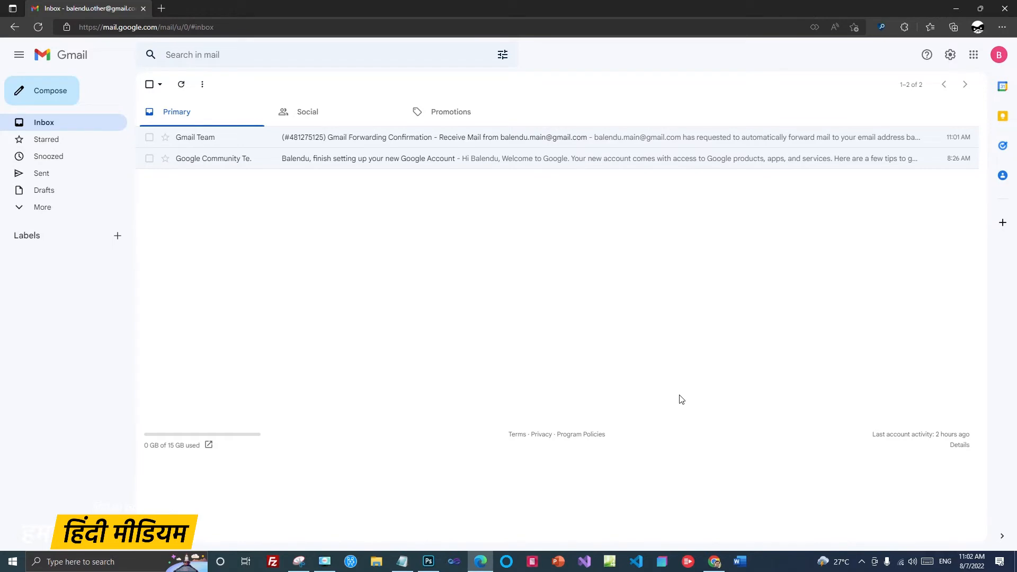
left_click(715, 561)
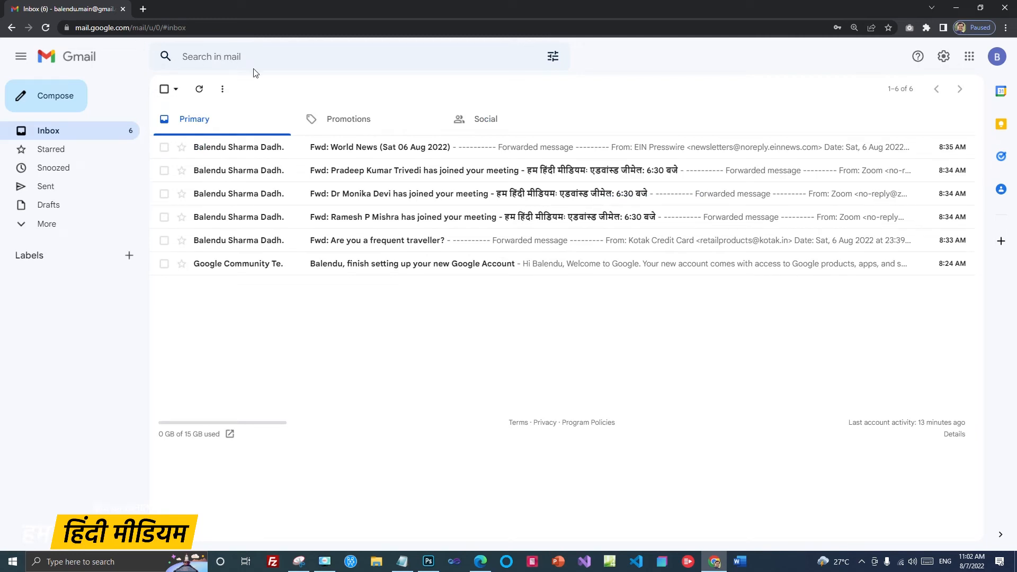
Step: Search for mail sent to the main address, create a filter from it, and tick Forward it to
left_click(552, 60)
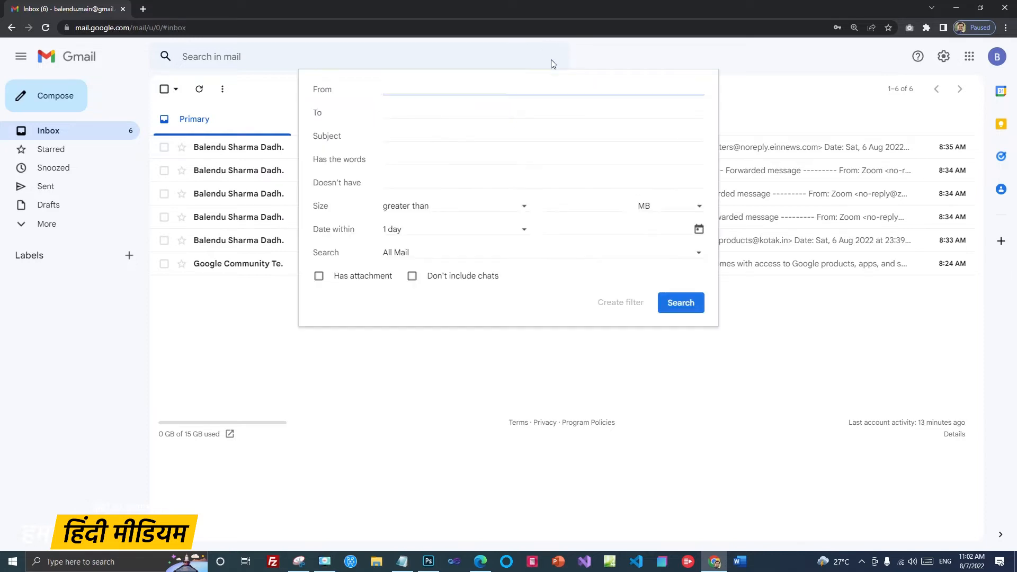
left_click(427, 113)
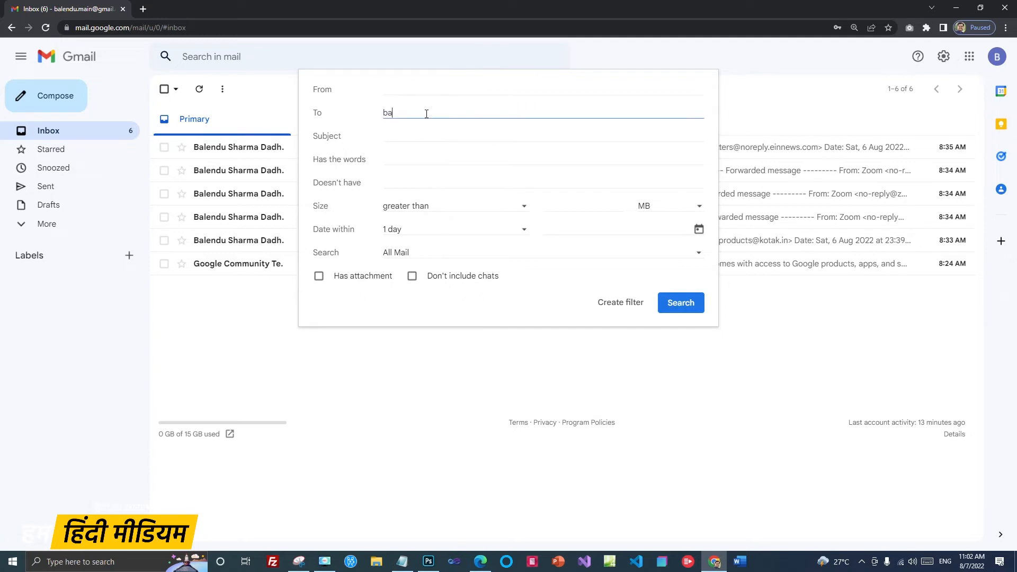
left_click_drag(479, 112, 382, 114)
left_click(497, 110)
left_click(469, 94)
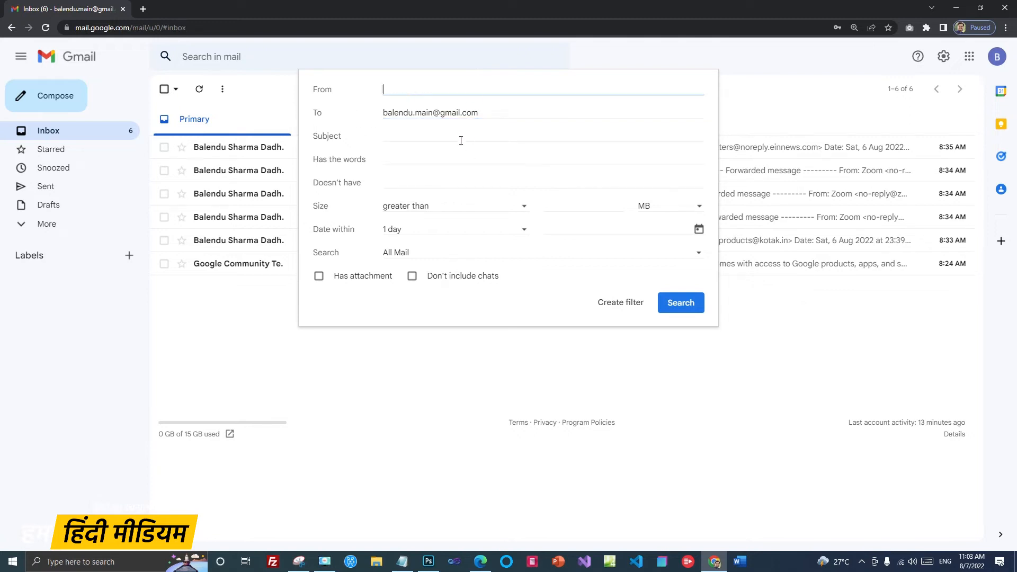
left_click(426, 137)
left_click(500, 116)
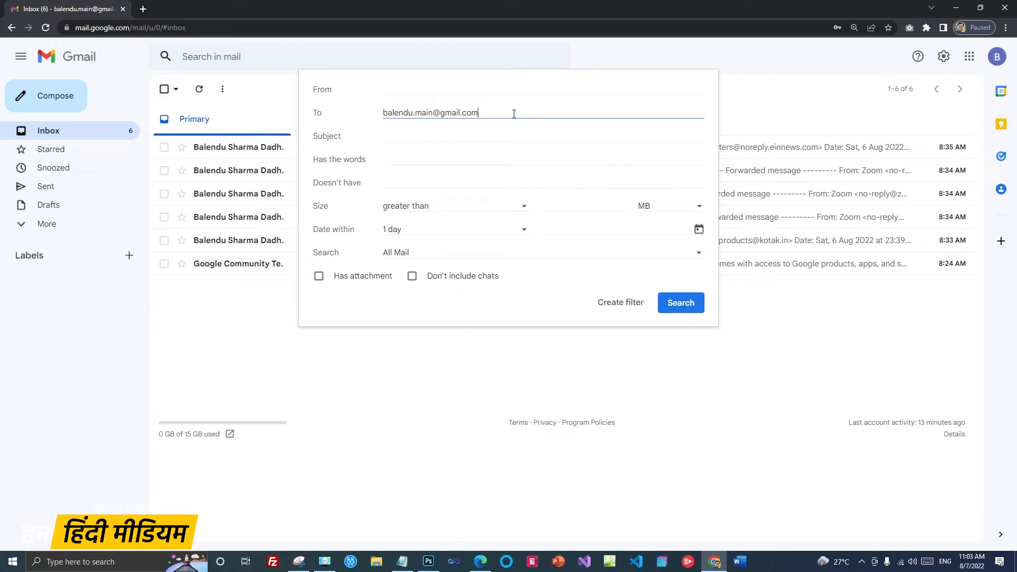
left_click(620, 302)
left_click(319, 216)
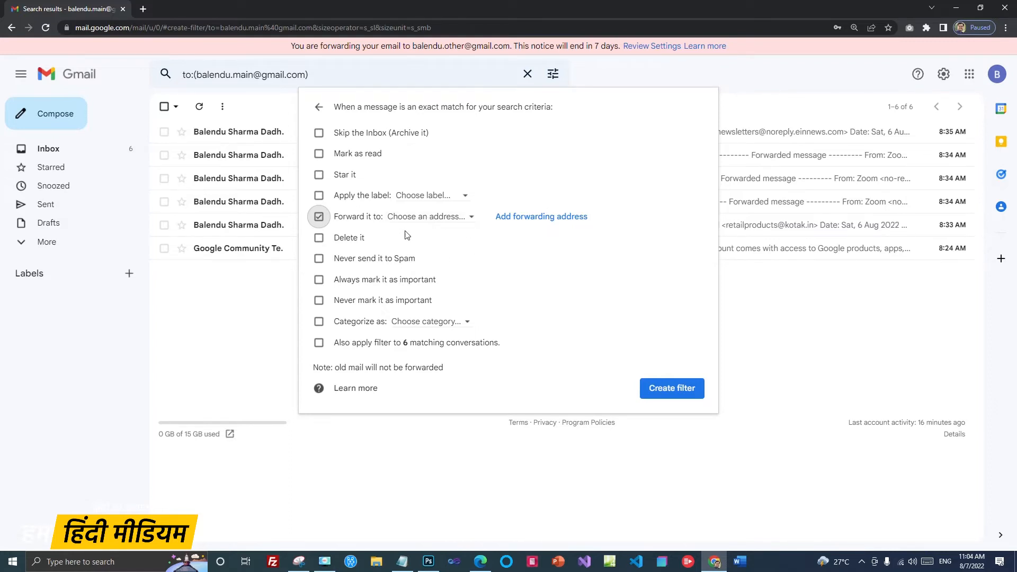
Step: Choose the second account as forwarding address, tick Delete it, and create the filter
left_click(473, 221)
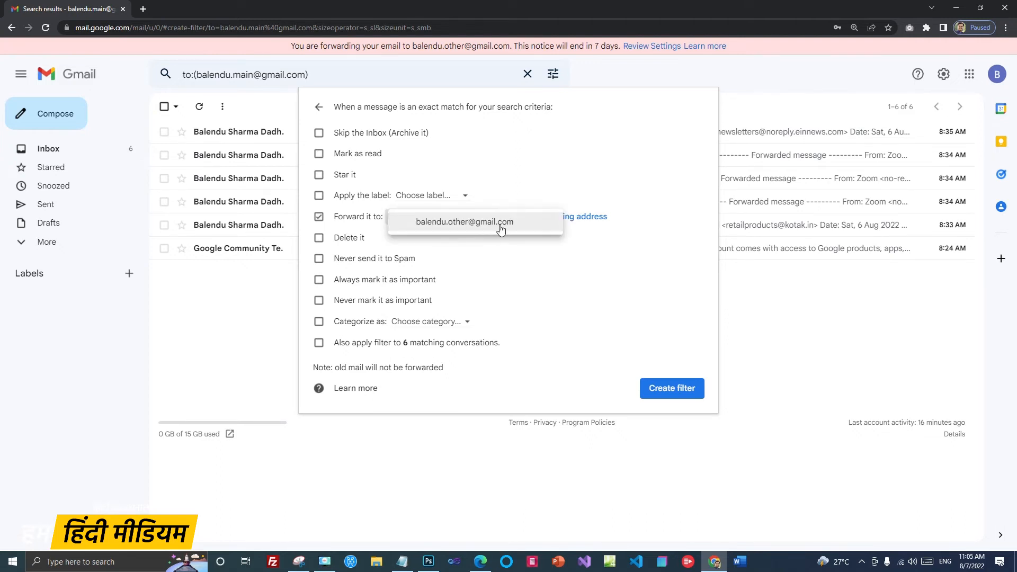
left_click(456, 223)
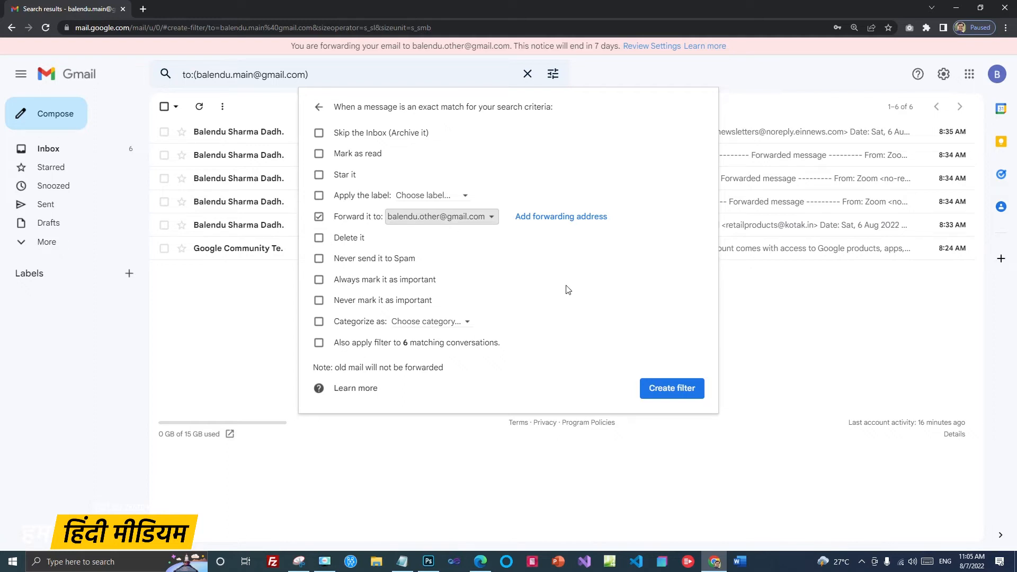
left_click(319, 240)
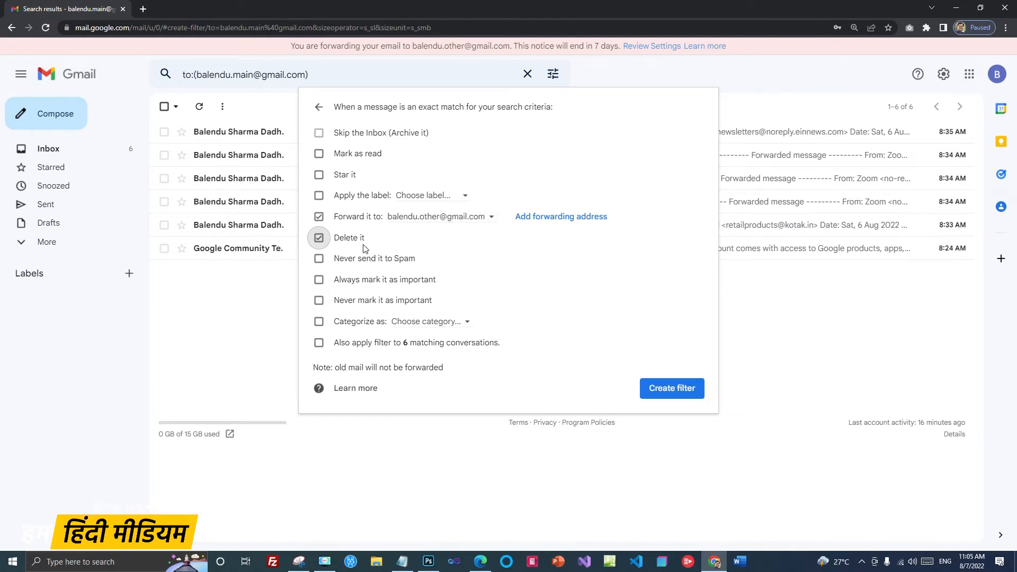
left_click(681, 394)
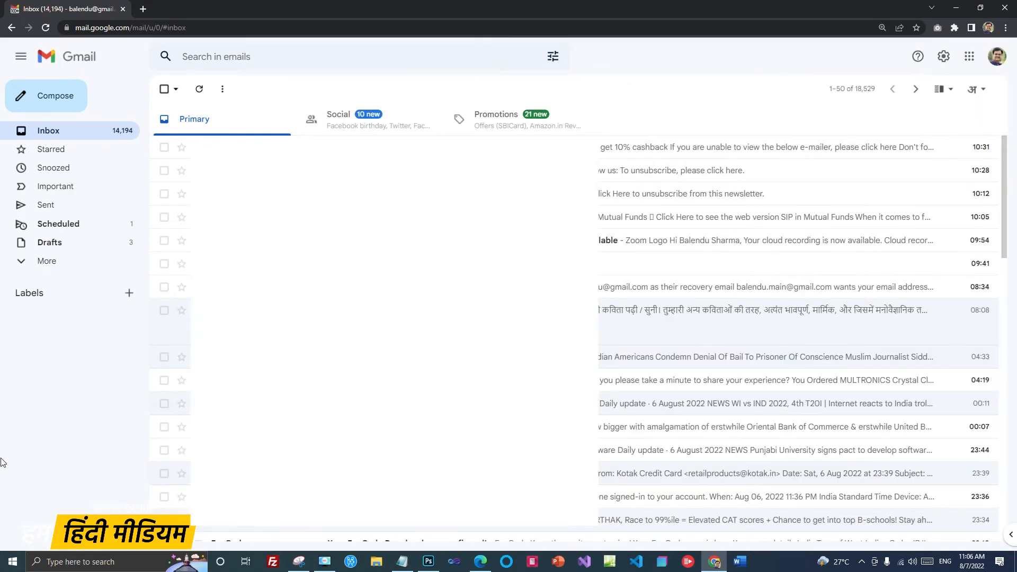
Step: Compose a full-screen new email addressed to the main account
scroll(683, 389, "down", 10)
scroll(689, 393, "up", 10)
scroll(681, 408, "down", 6)
scroll(681, 409, "down", 5)
scroll(676, 411, "up", 12)
left_click(57, 95)
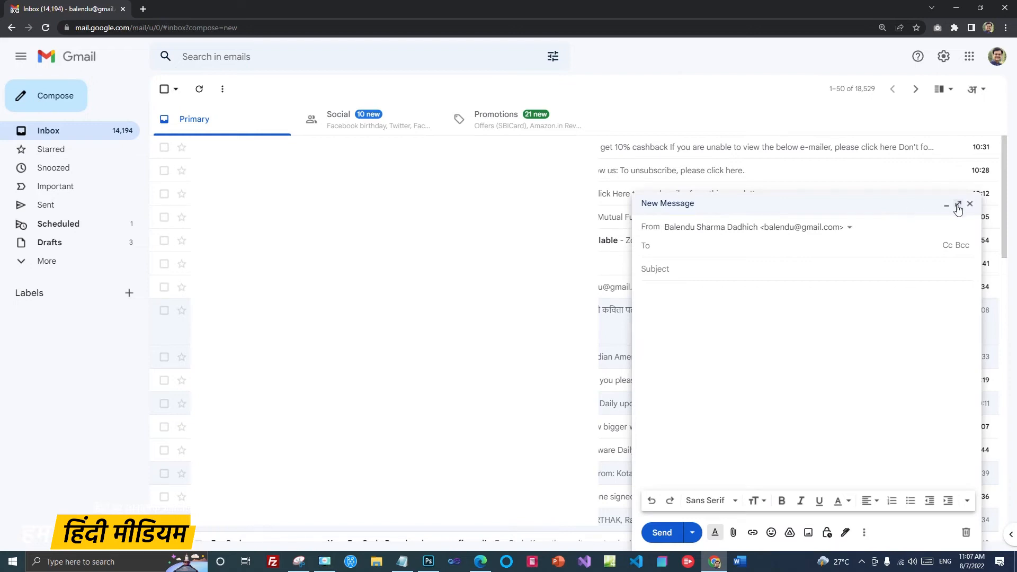
left_click(957, 208)
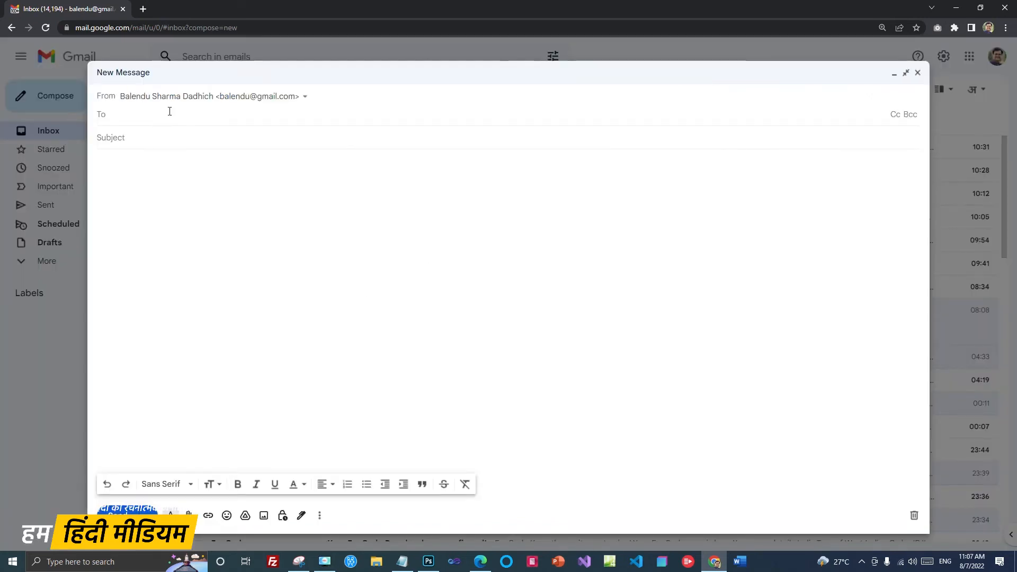
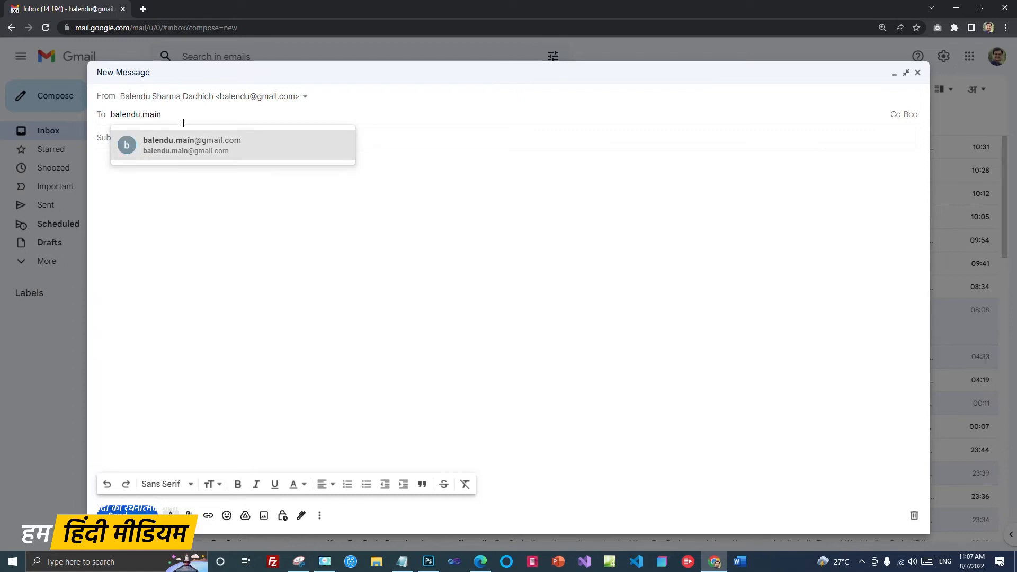
left_click(186, 144)
left_click(167, 151)
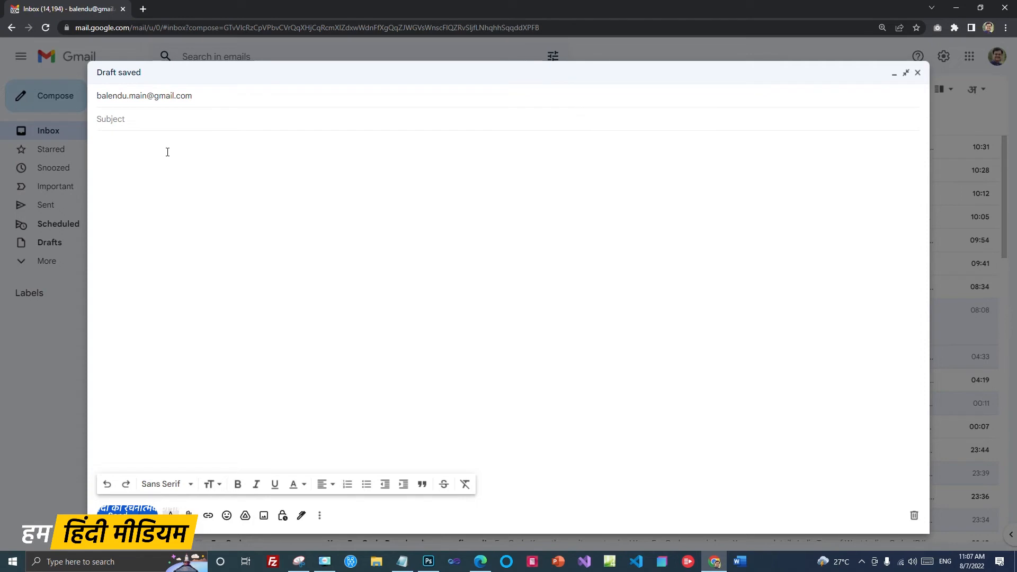
Step: Type the Hindi subject 'यह एक परीक्षण मेल है' and a Hindi test body, then send
key("alt+shift")
type("यह एक परीक्षण मे")
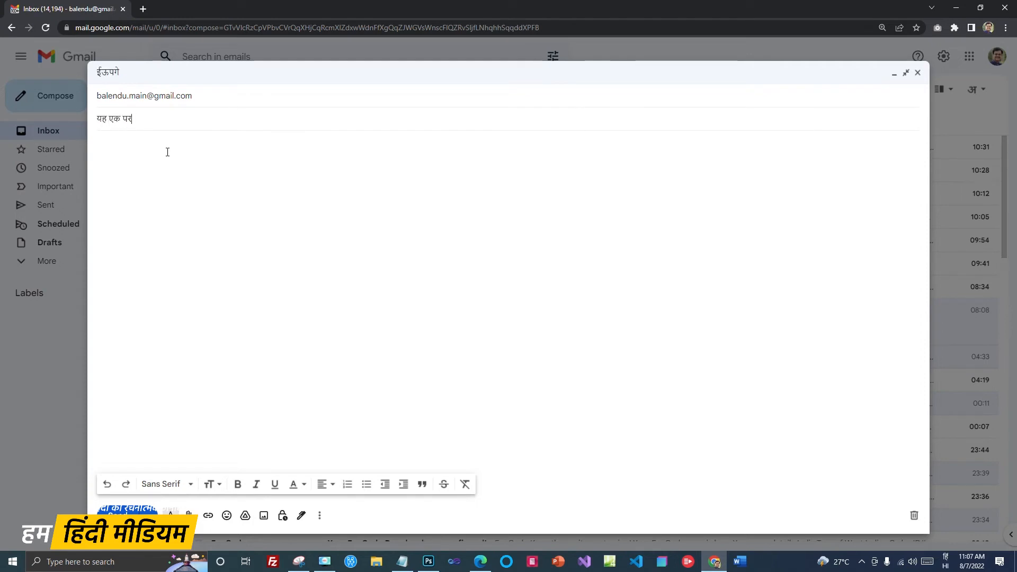
type("ल है")
key("Tab")
type("यह मेरी एक परीक्षण मेल है जो सिर्फ इसलिए भेजी जा रही है कि यह फॉर")
type("ोती है या नहीं।")
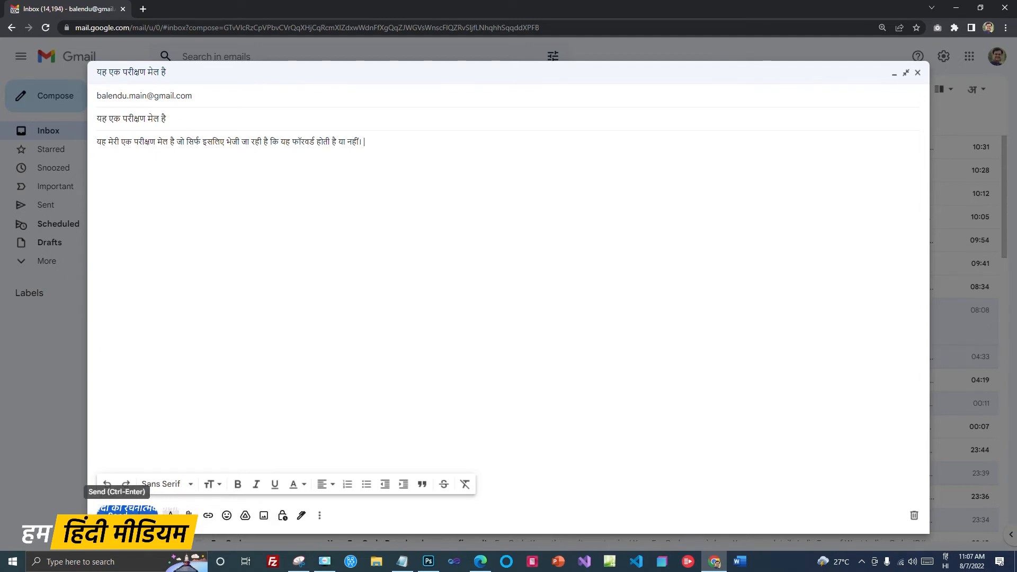
left_click(116, 509)
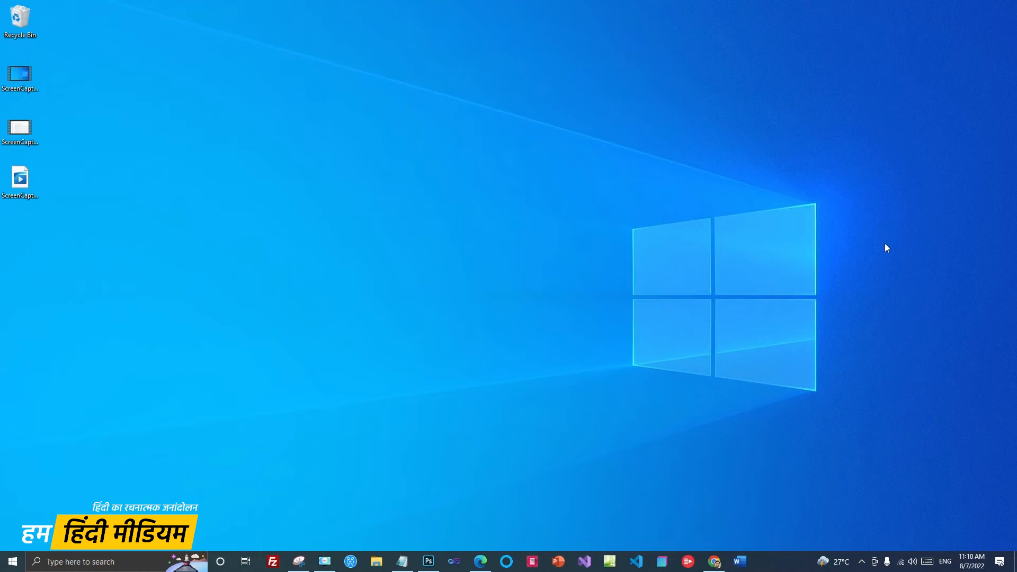
Step: Review the forwarding banner, check the test mail landed in Trash, then return to Inbox
left_click(714, 562)
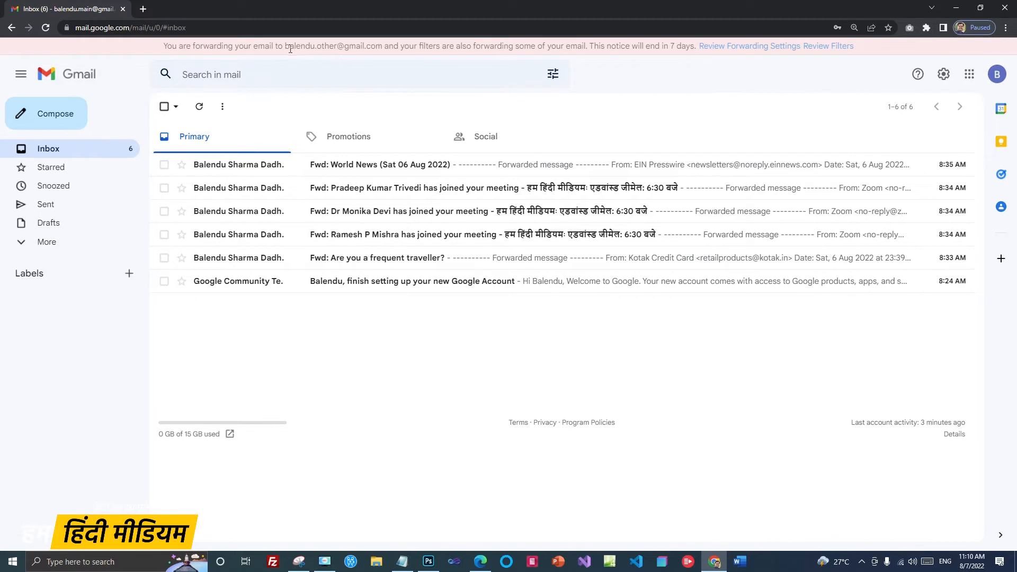
left_click_drag(286, 45, 382, 52)
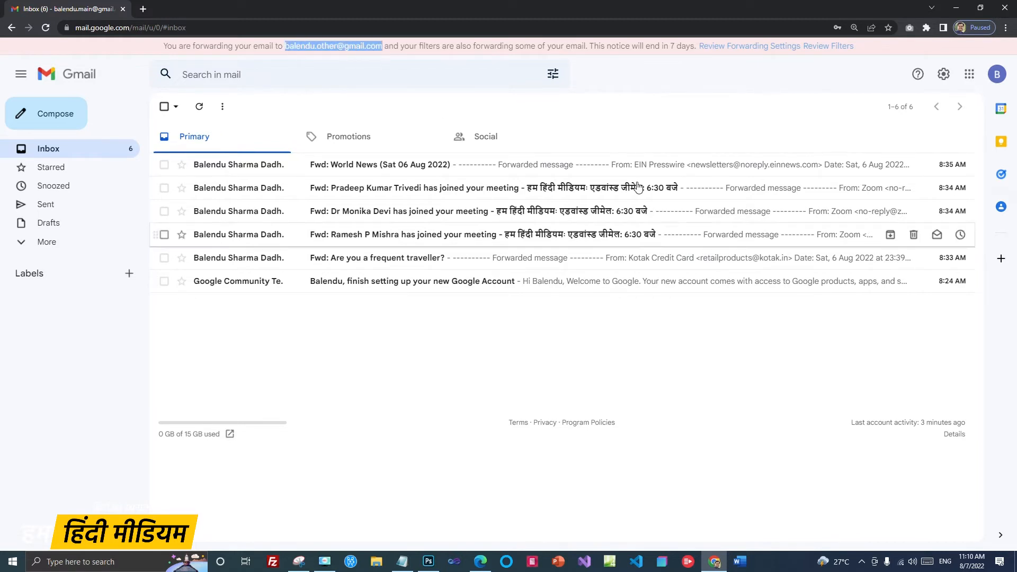
left_click(660, 121)
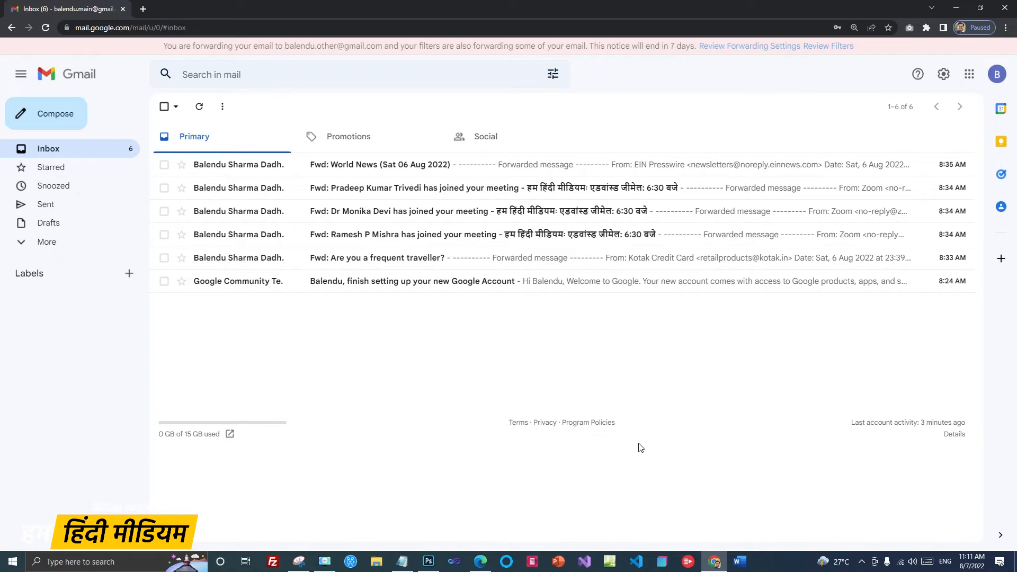
left_click(23, 245)
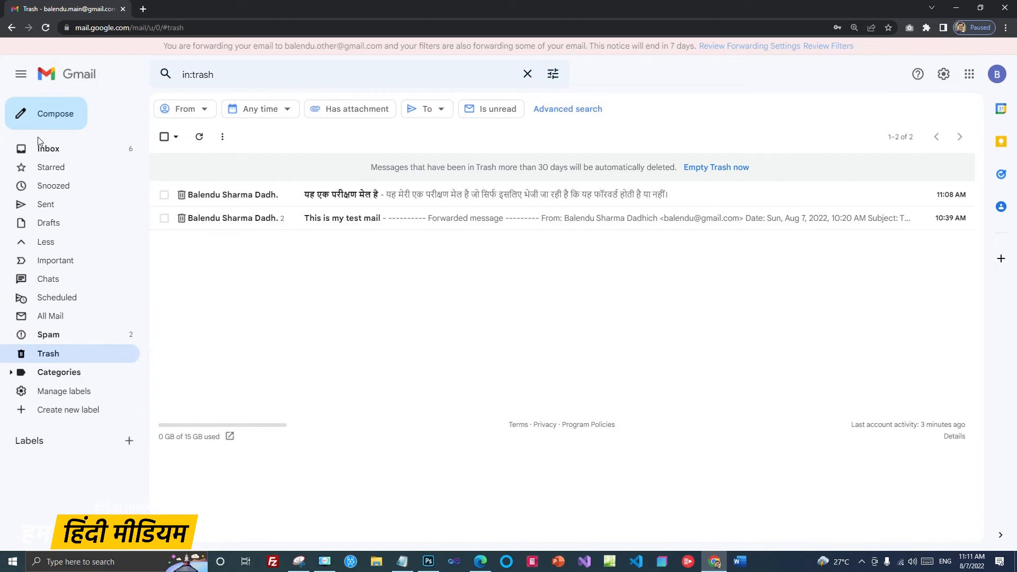
left_click(47, 149)
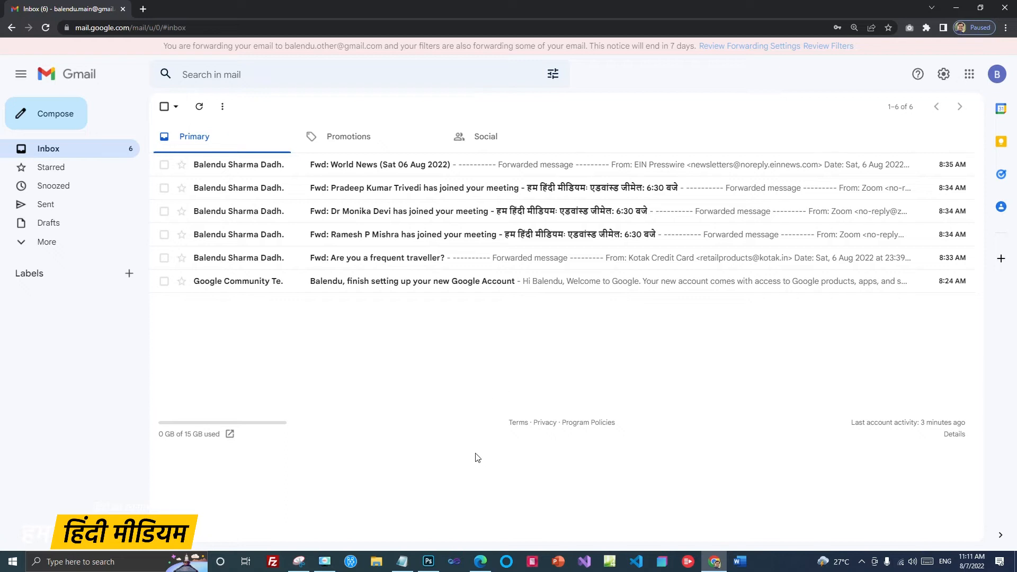
Step: Switch to the second account's inbox and open the forwarded Hindi test mail 'यह एक परीक्षण मेल है'
left_click(480, 562)
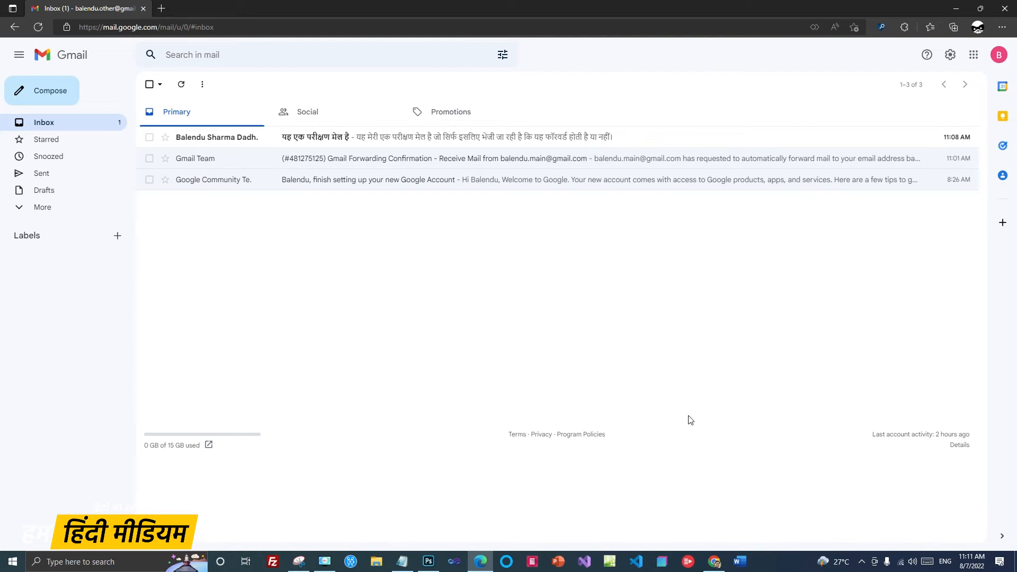
left_click(307, 138)
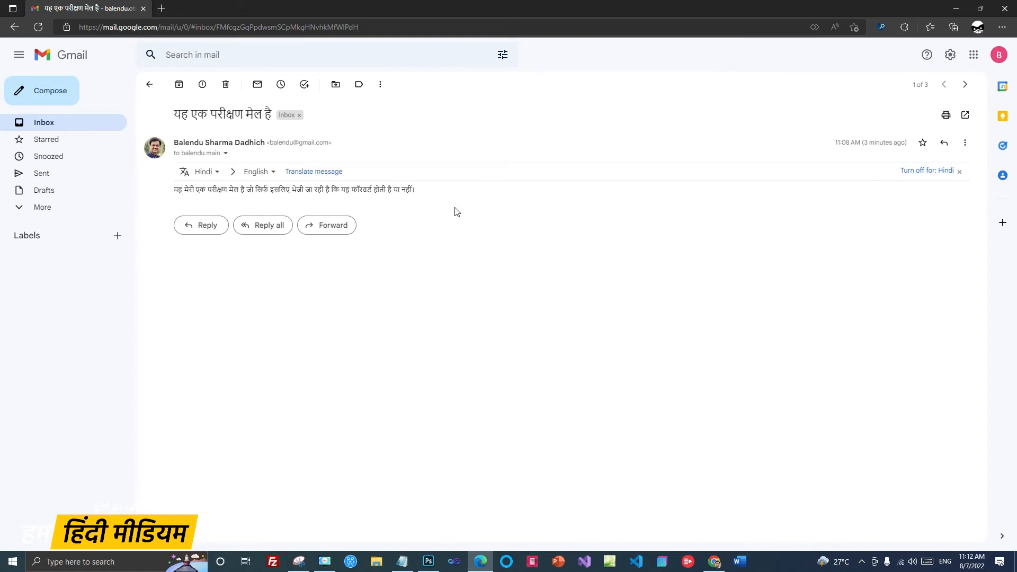
left_click(149, 84)
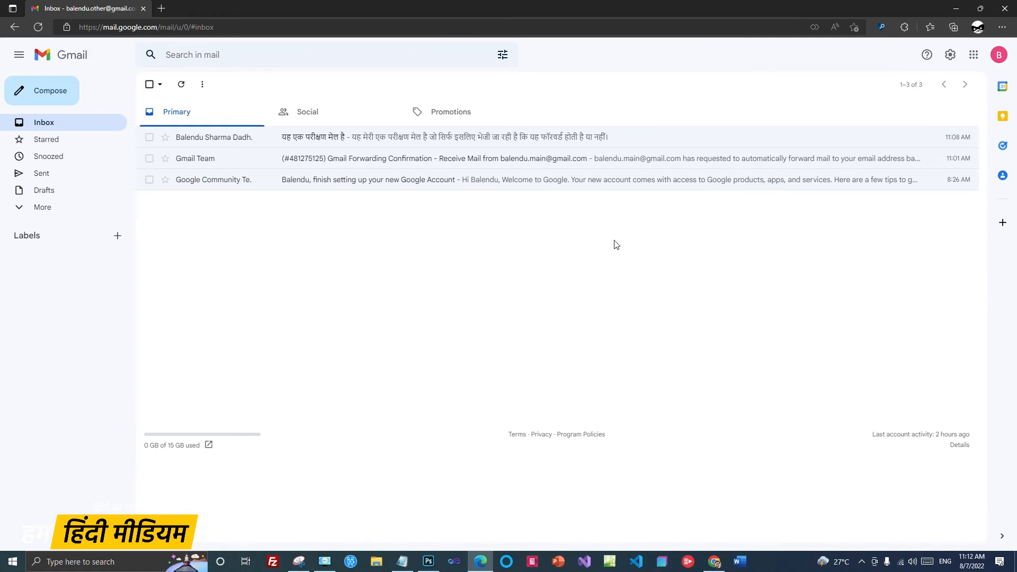
left_click(416, 137)
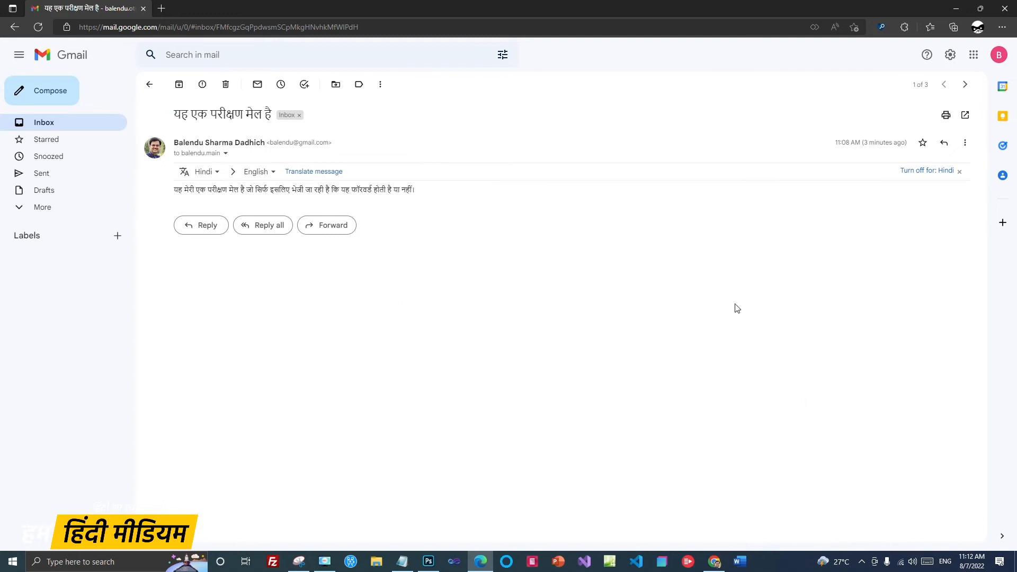
Step: Start a reply to the test mail, check the reply-type options, then return to the inbox
left_click(208, 226)
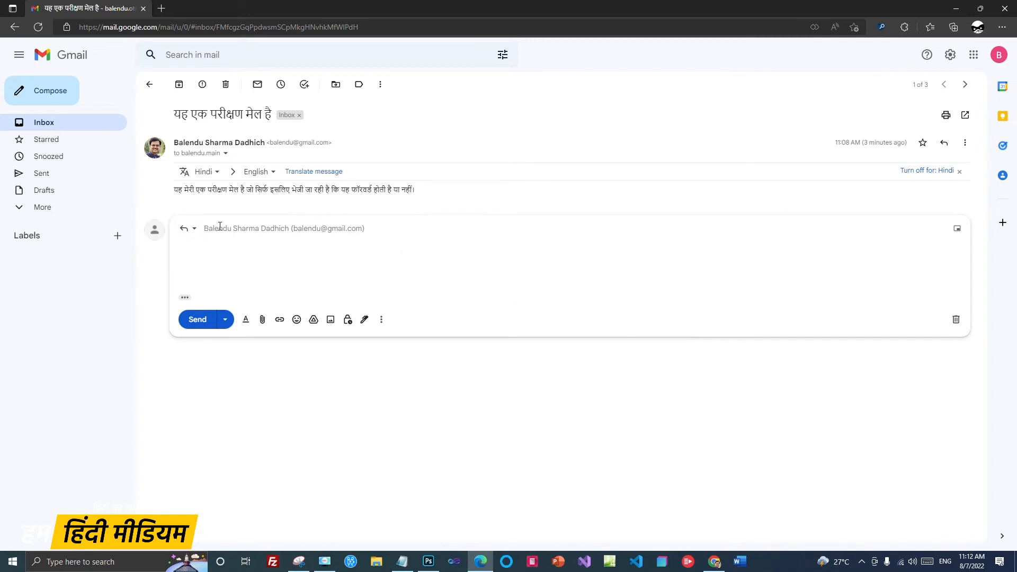
left_click(197, 234)
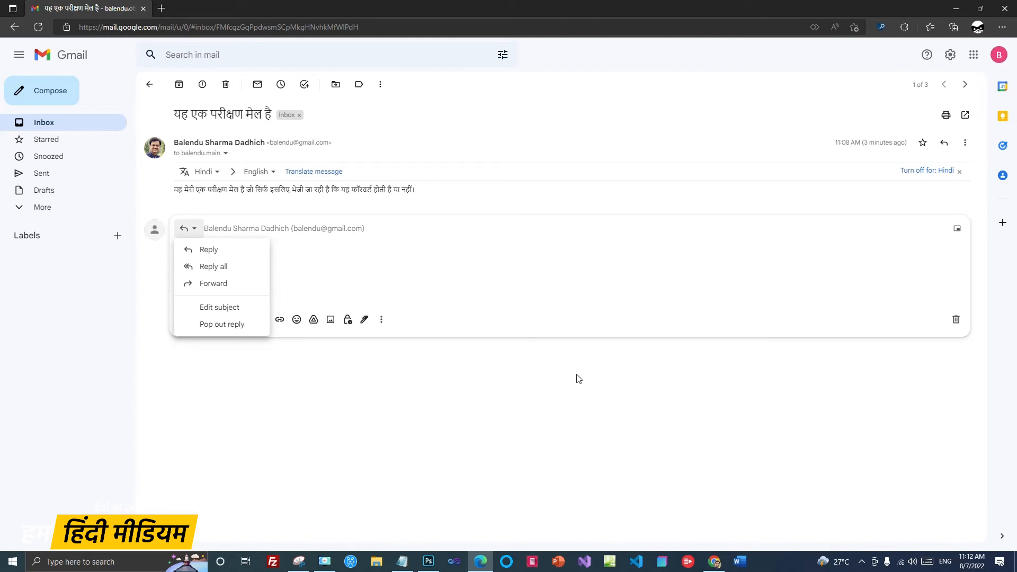
left_click(596, 390)
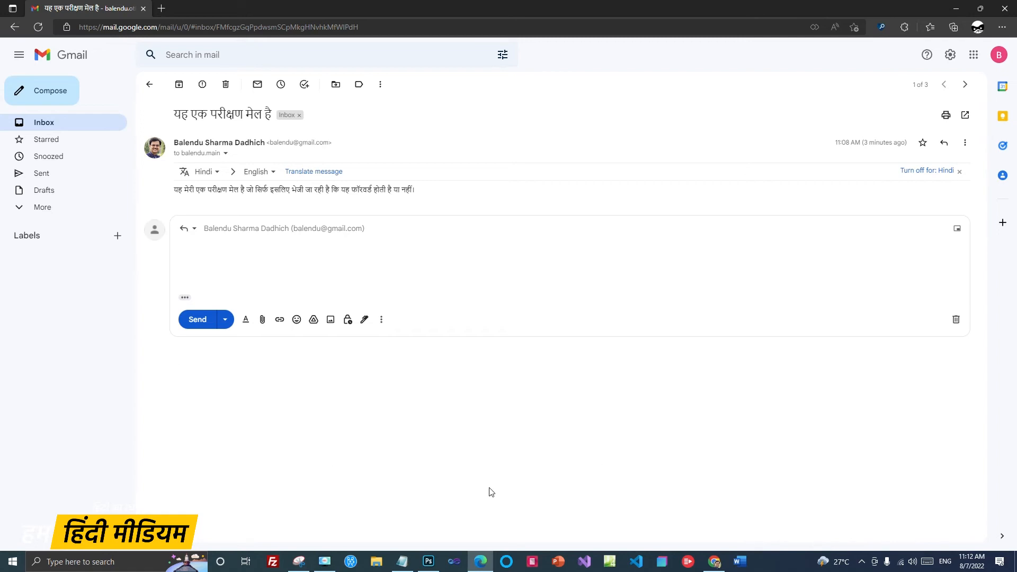
left_click(149, 85)
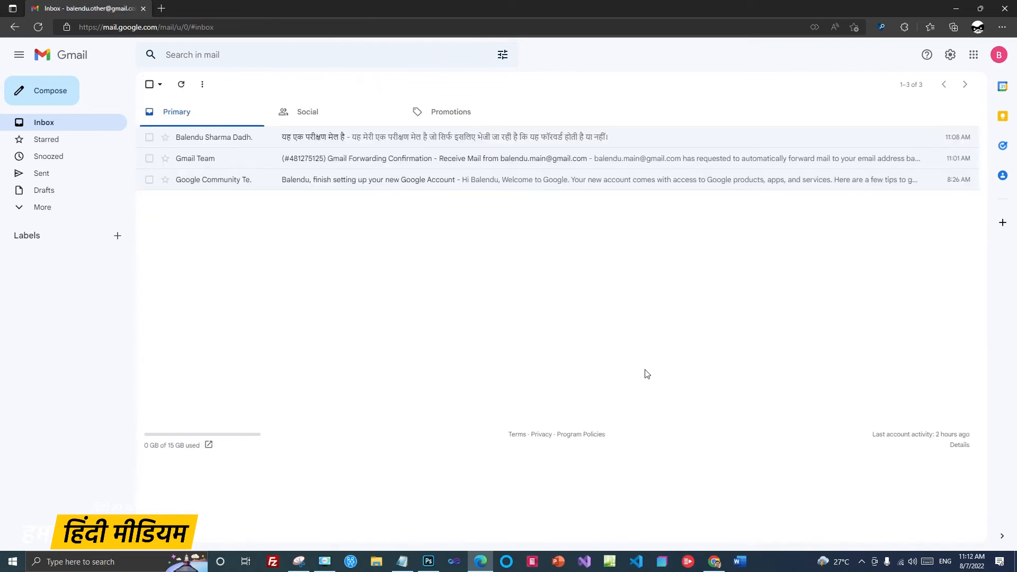
Step: Open the second account's full settings on Accounts and Import and inspect its send-as address
left_click(953, 58)
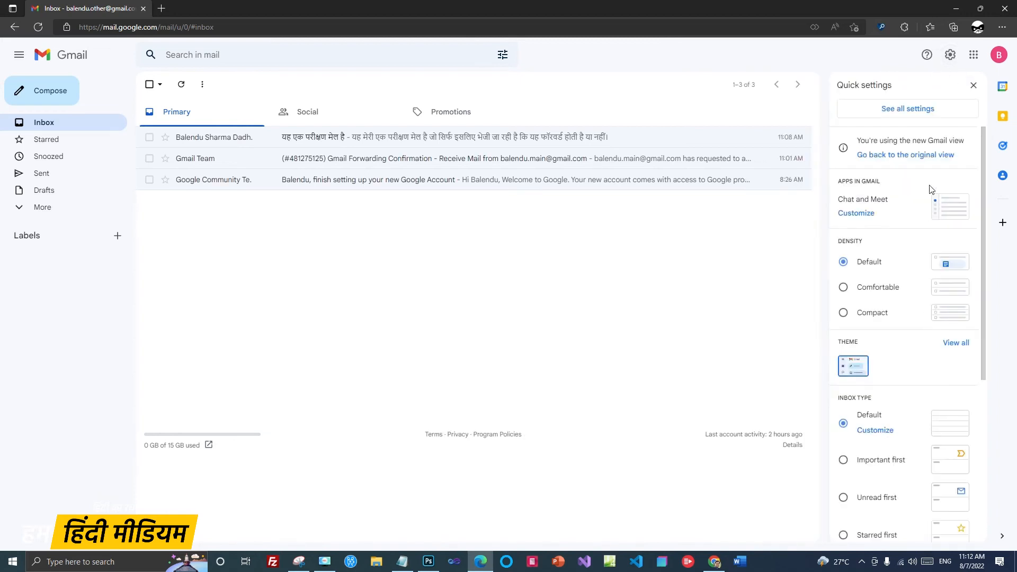
left_click(908, 112)
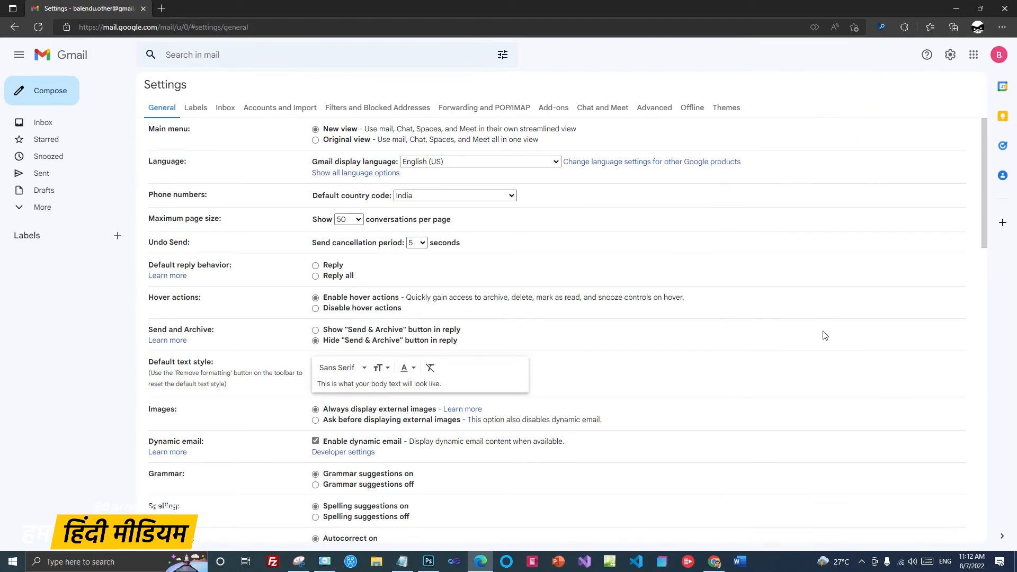
left_click(274, 111)
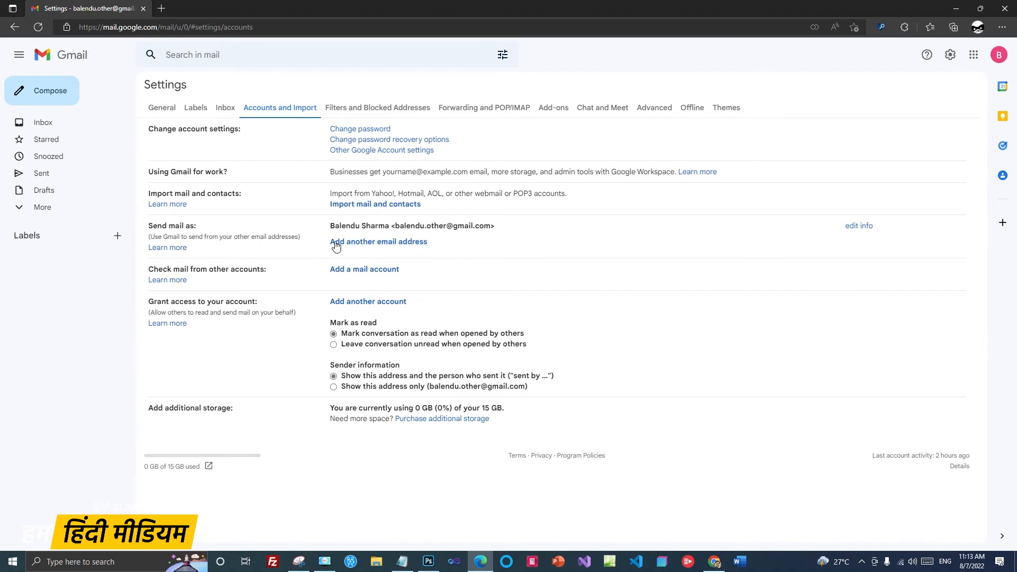
left_click_drag(395, 226, 492, 225)
left_click(513, 242)
Step: Add the main account's address as a send-as address and send it a verification code
left_click(405, 242)
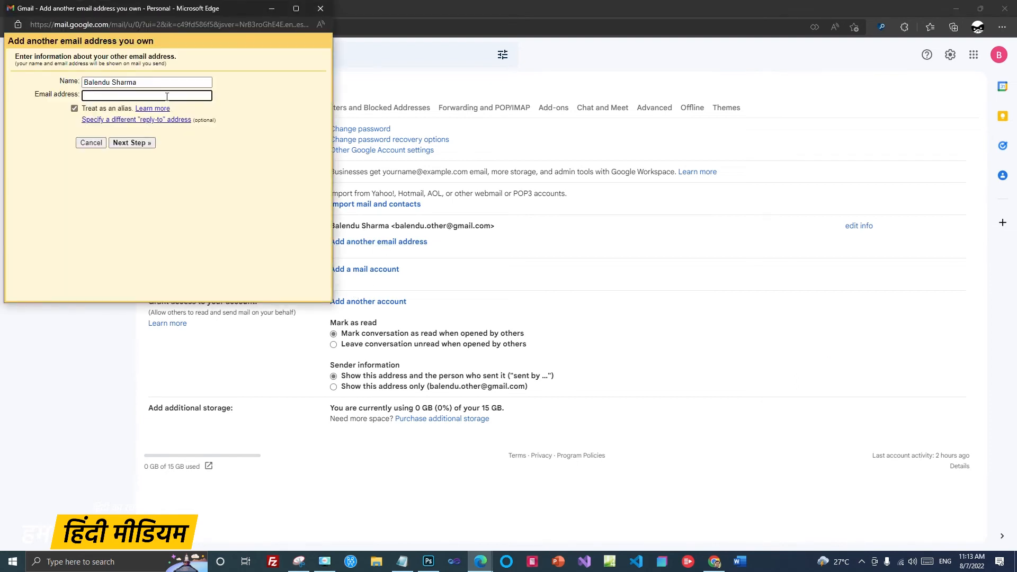
left_click(167, 95)
left_click(285, 88)
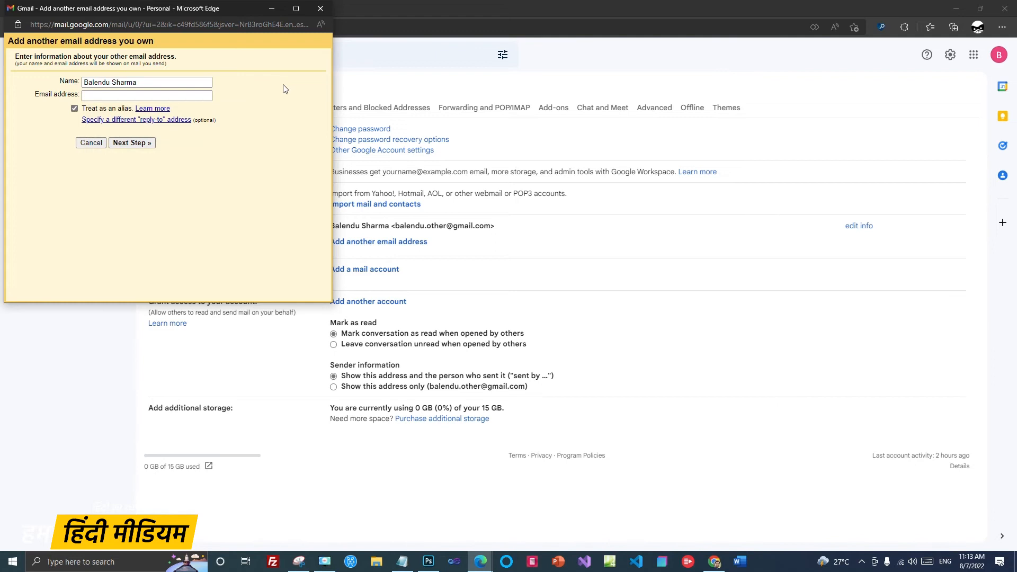
left_click(195, 95)
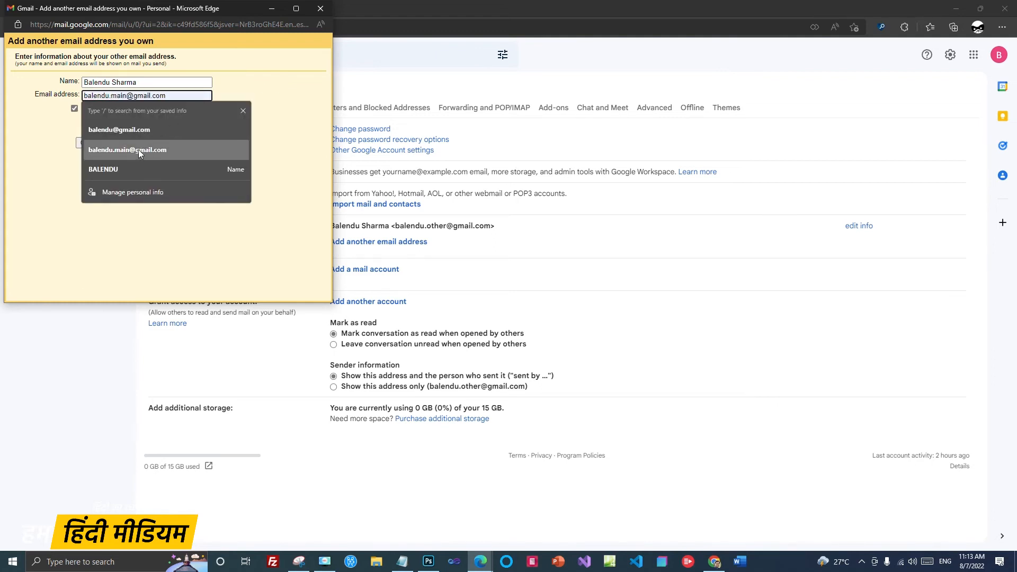
left_click(138, 149)
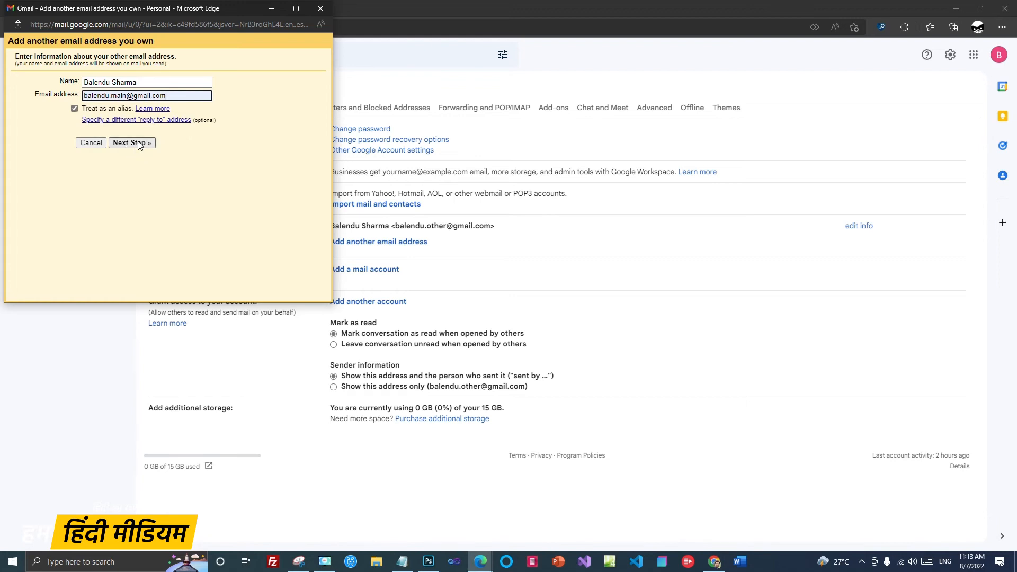
left_click(127, 146)
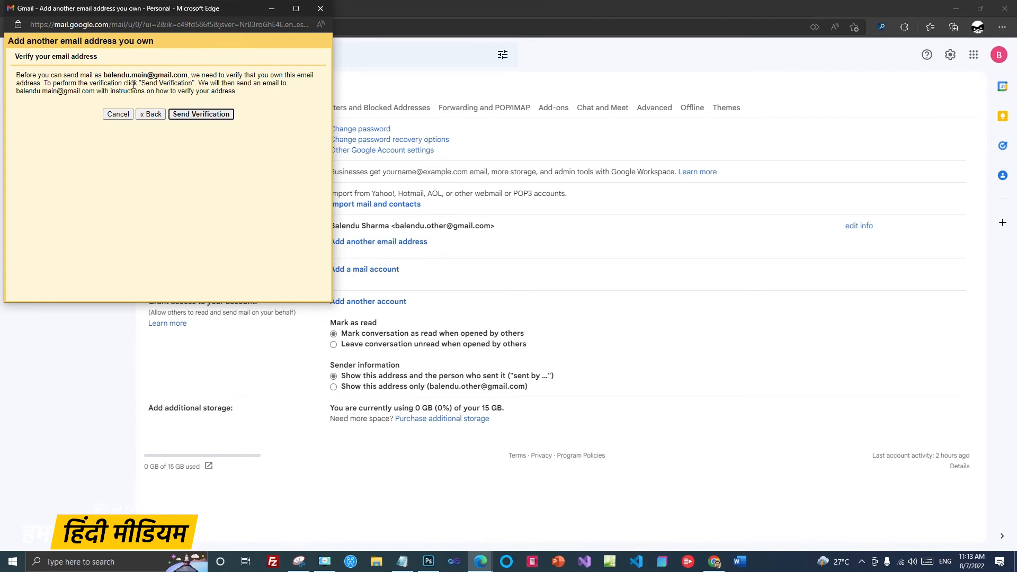
left_click(200, 118)
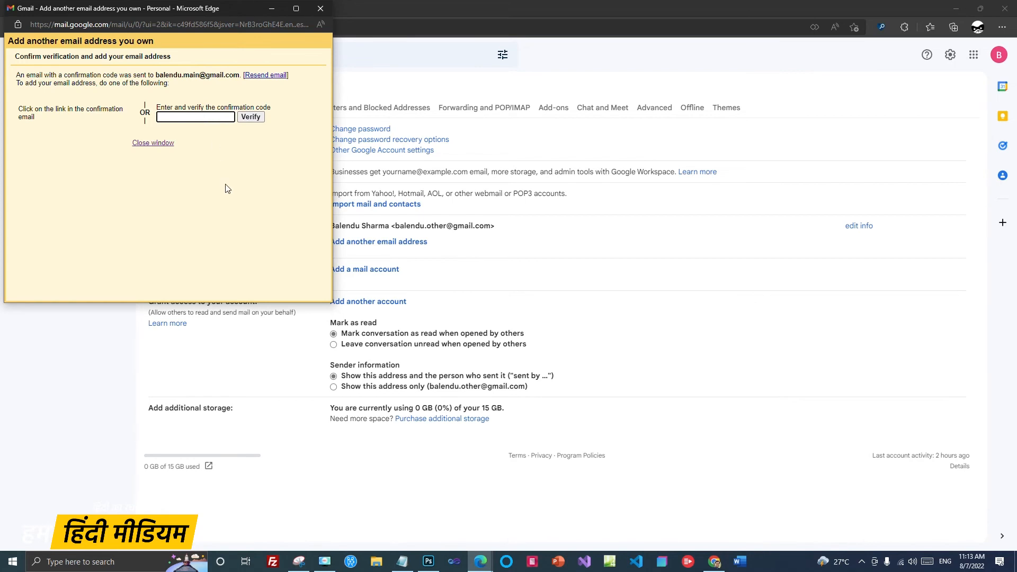
left_click(714, 561)
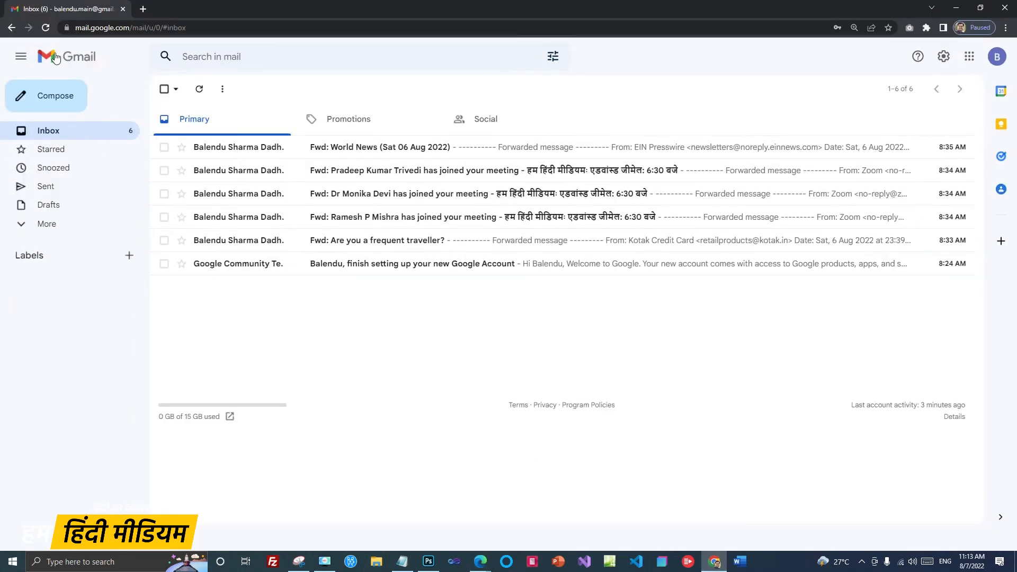
Step: In the main account, refresh the inbox and find the Gmail Confirmation email in Trash
left_click(45, 27)
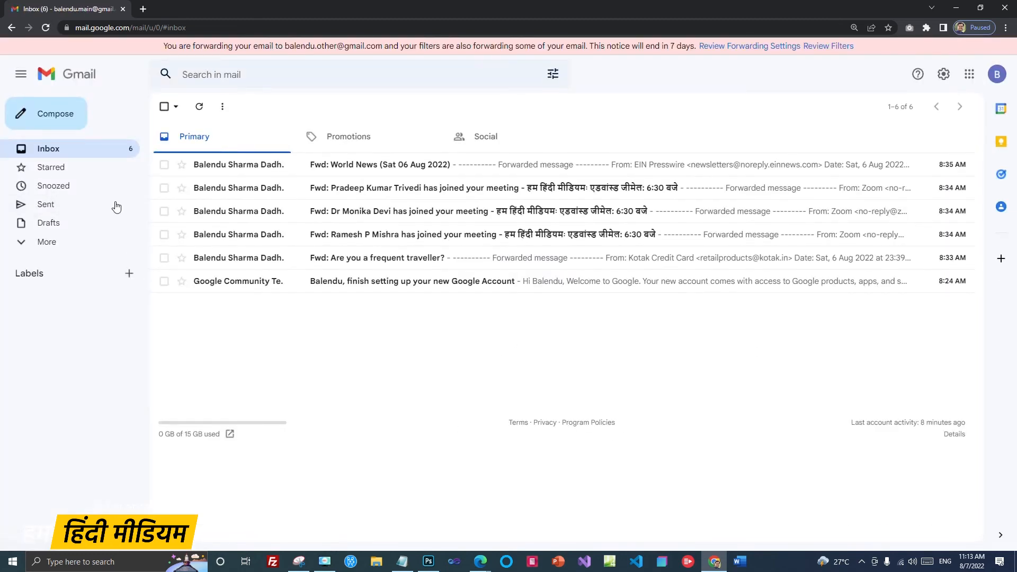
left_click(45, 27)
left_click(21, 244)
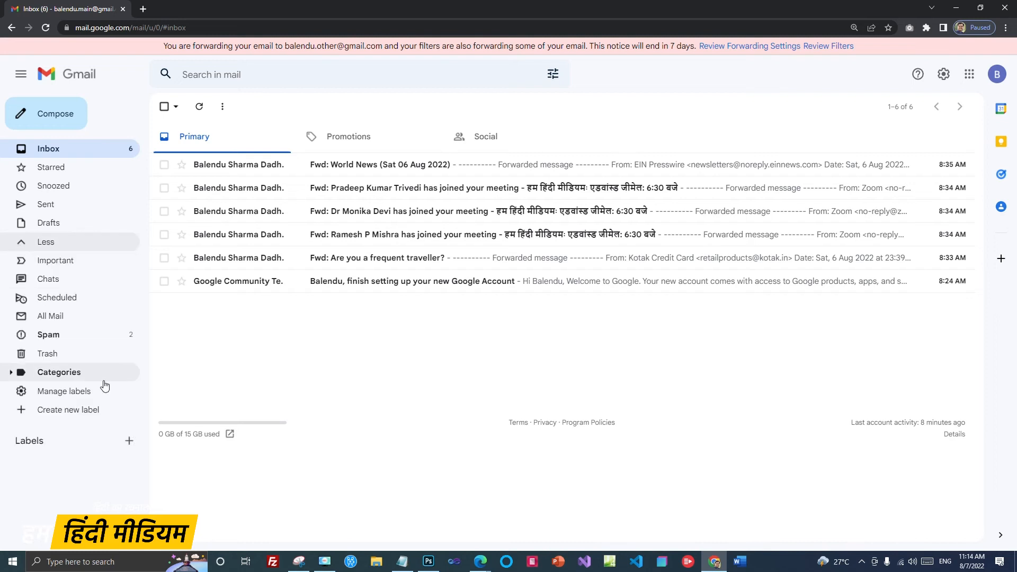
left_click(50, 358)
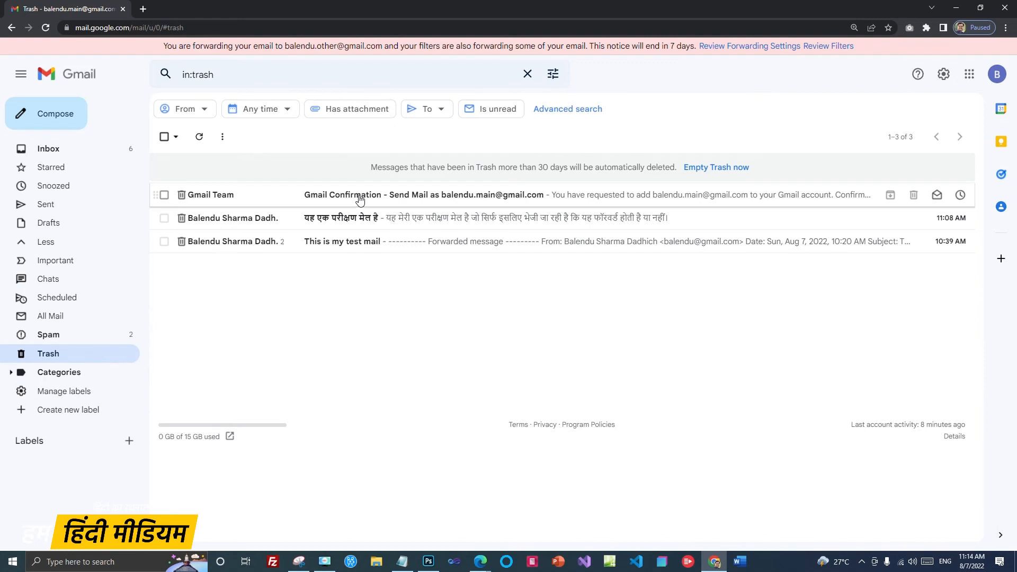
left_click(360, 200)
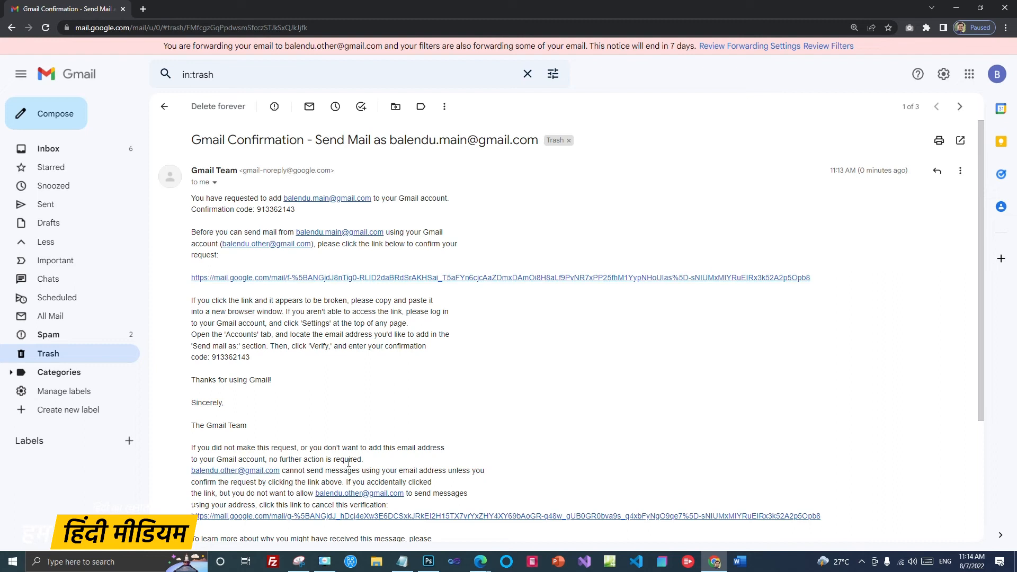
Step: Follow the confirmation link, confirm sending as the main address, and bring back the verification window
left_click(316, 279)
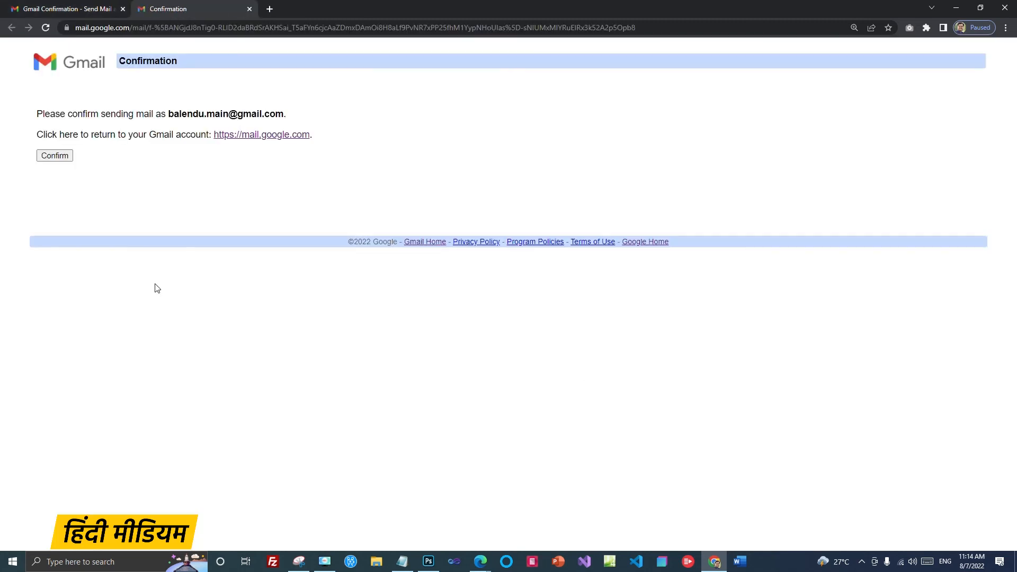
left_click(54, 156)
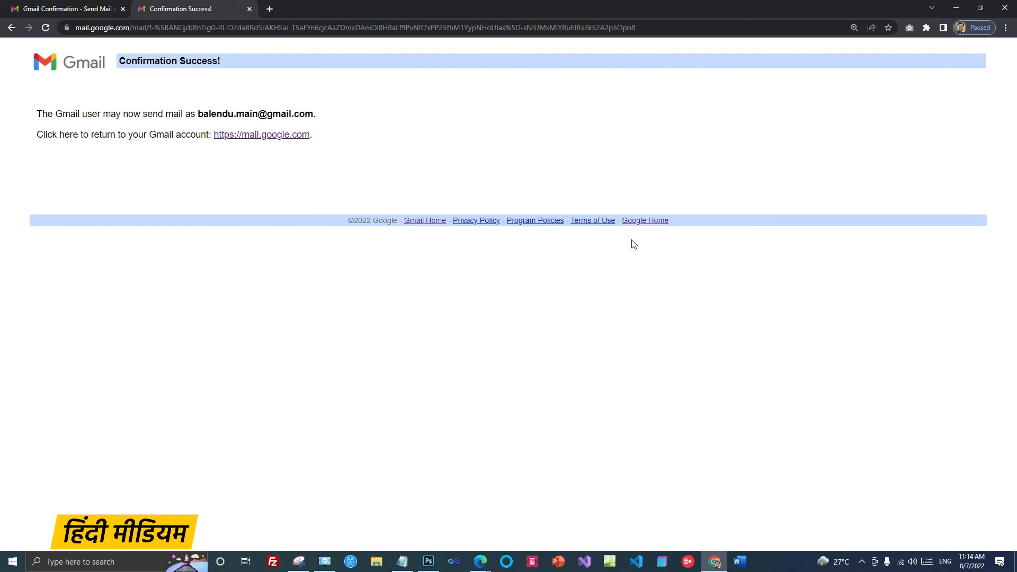
left_click(249, 9)
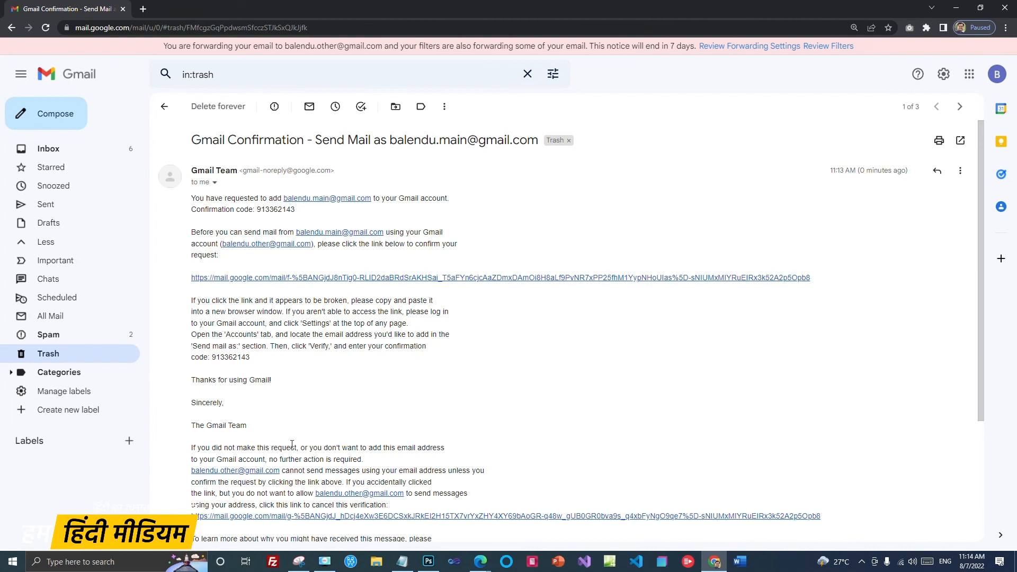
left_click_drag(213, 358, 251, 360)
left_click(668, 387)
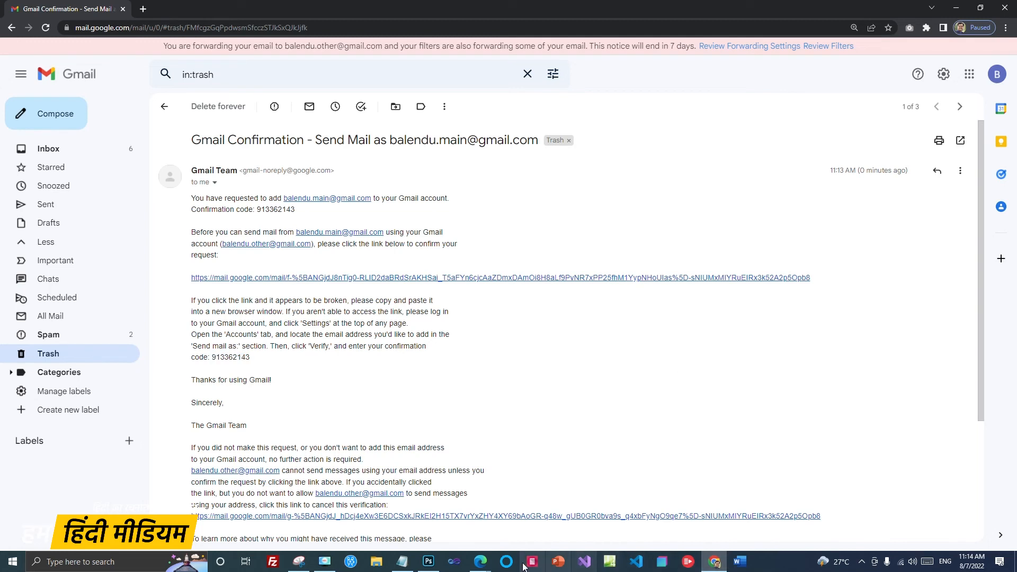
mouse_move(486, 566)
left_click(543, 526)
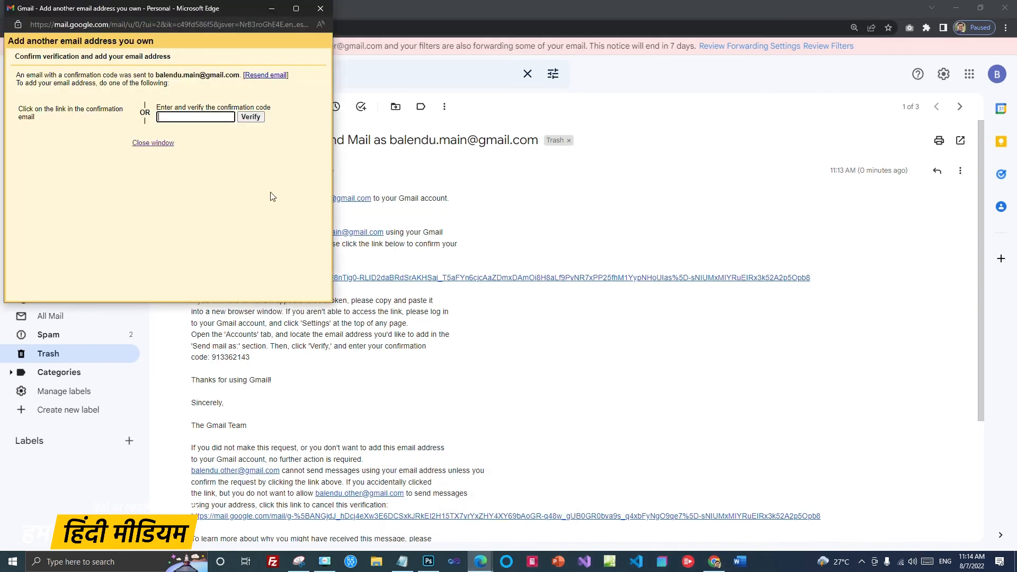
Step: Dismiss the autofill suggestions and close the add-address verification window
left_click(185, 117)
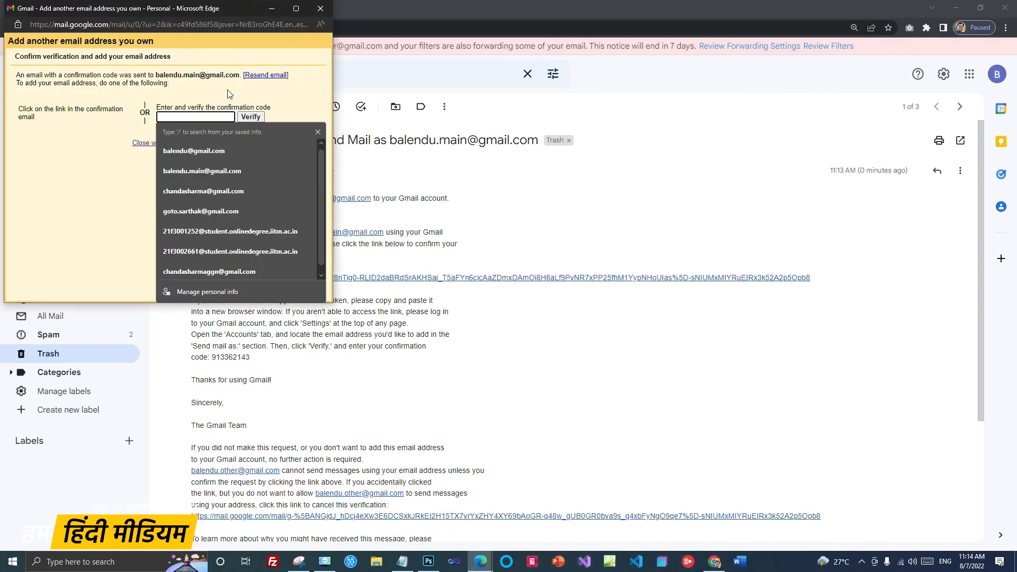
left_click(290, 105)
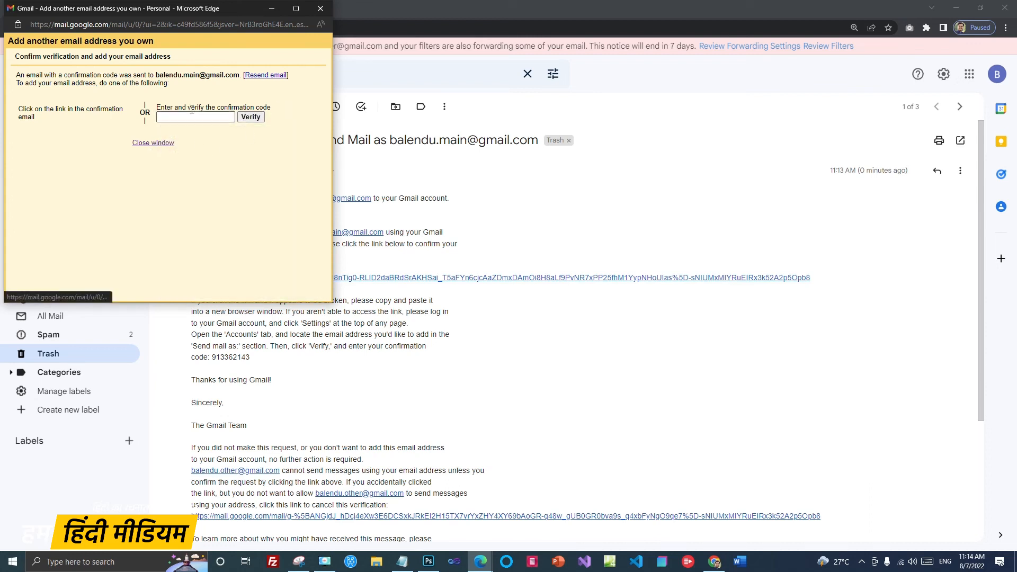
left_click(199, 117)
left_click(304, 108)
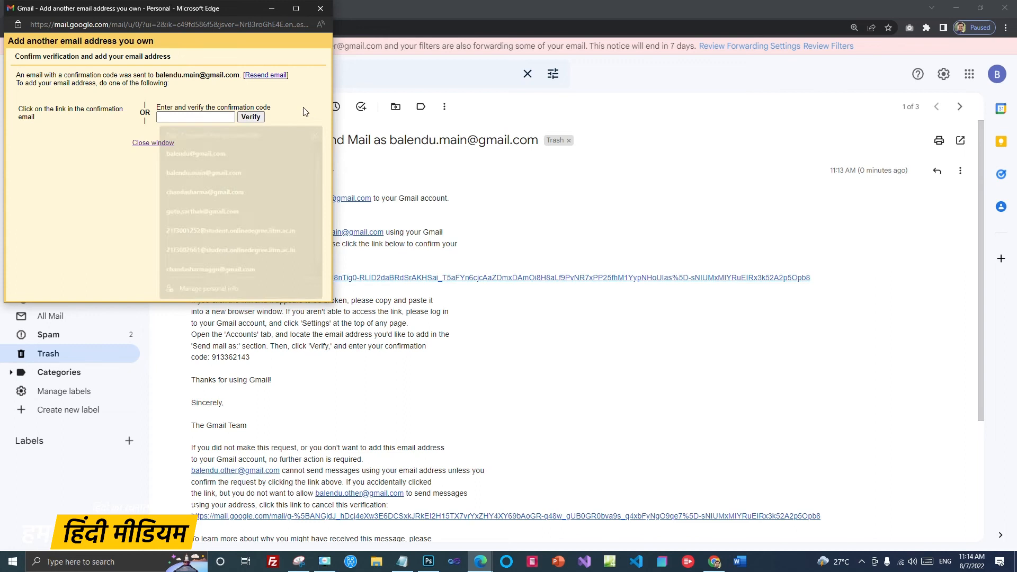
left_click(155, 143)
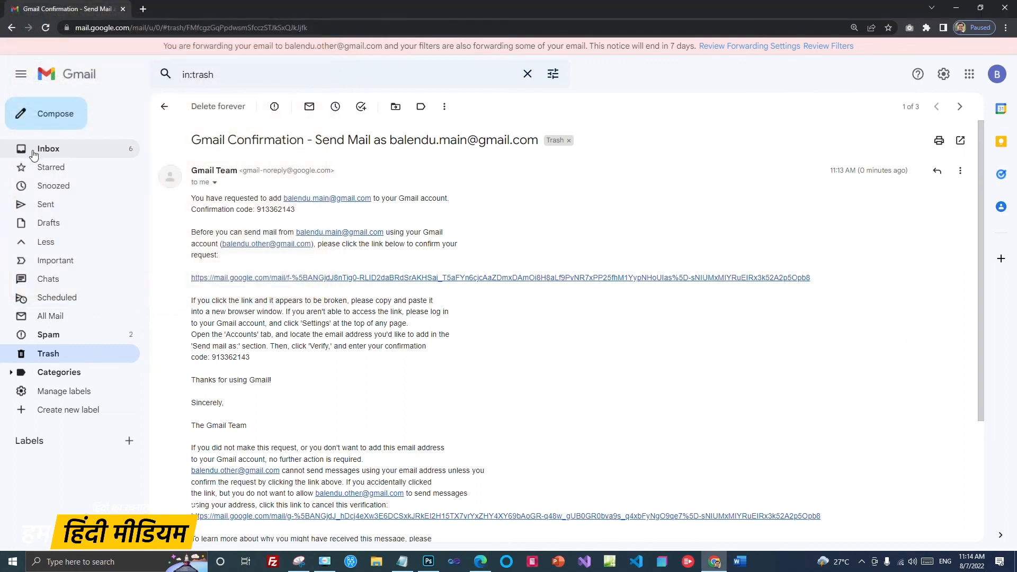
left_click(34, 154)
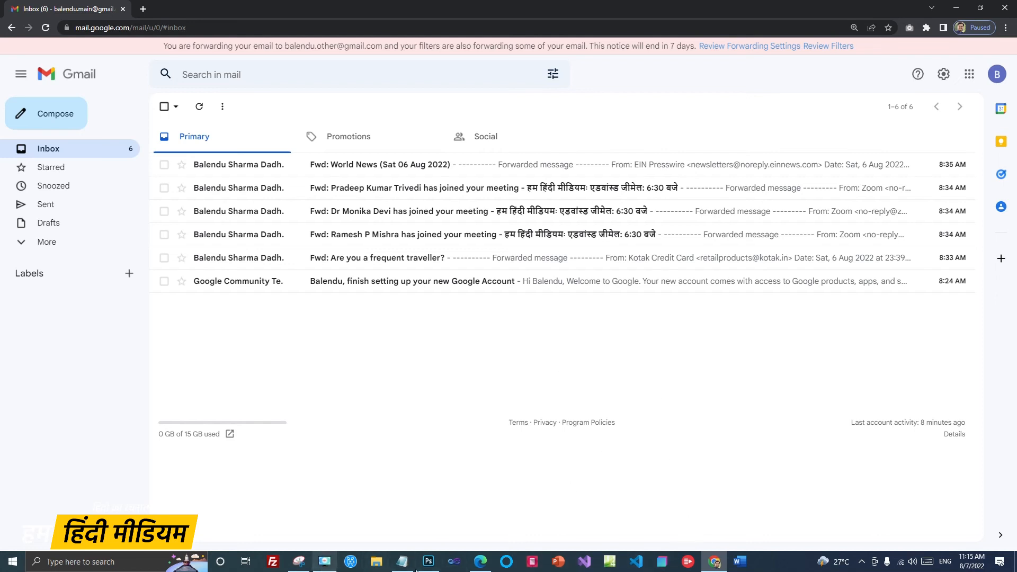
Step: Check both send-as addresses in the second account's Accounts and Import, then open its inbox
left_click(482, 565)
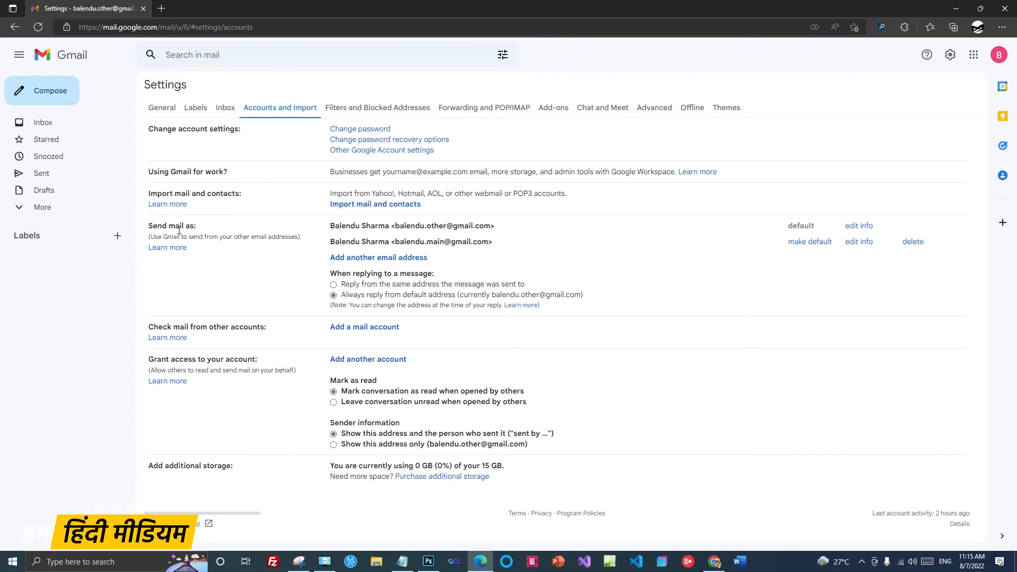
left_click_drag(396, 226, 491, 228)
left_click_drag(396, 243, 494, 244)
left_click(555, 254)
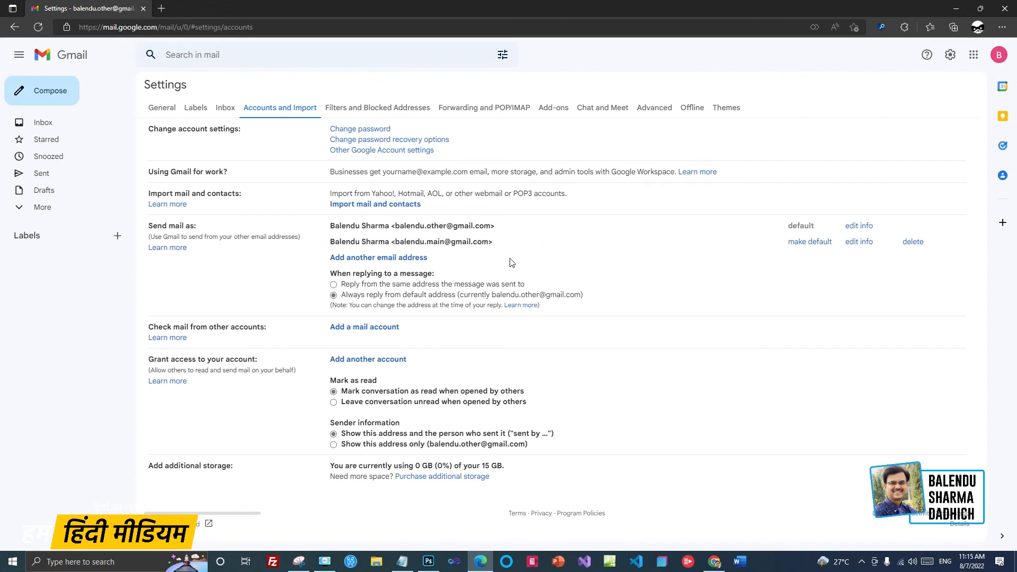
left_click_drag(396, 226, 493, 227)
left_click(530, 243)
left_click(40, 123)
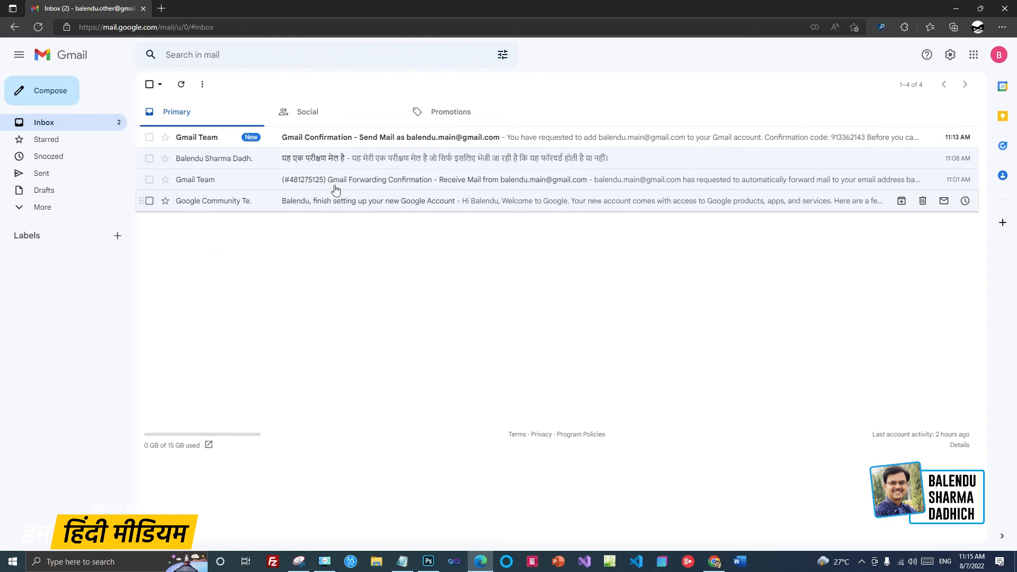
Step: Open the Hindi test mail and start a reply sent from the main address
left_click(386, 159)
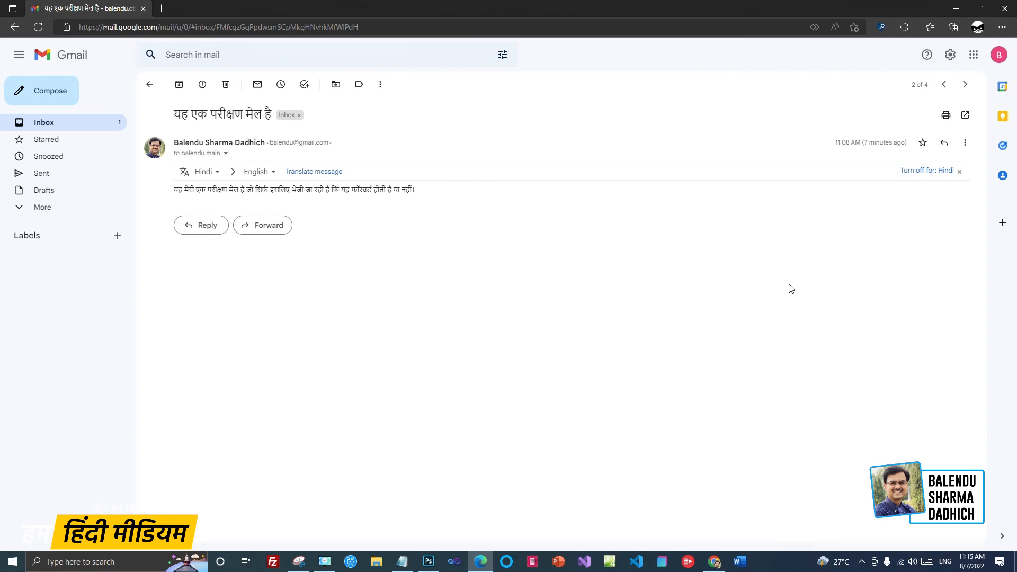
left_click(946, 148)
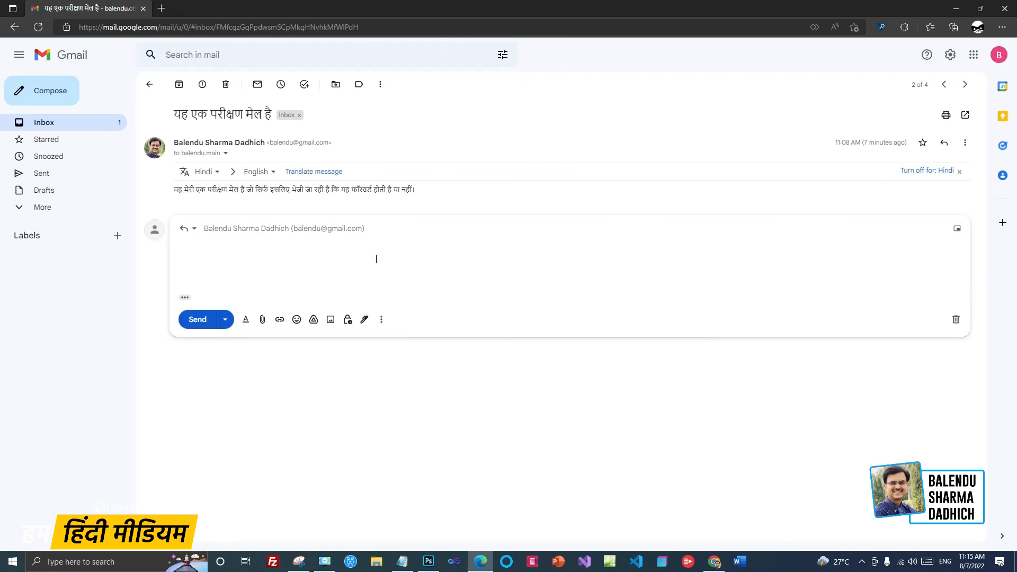
left_click(193, 229)
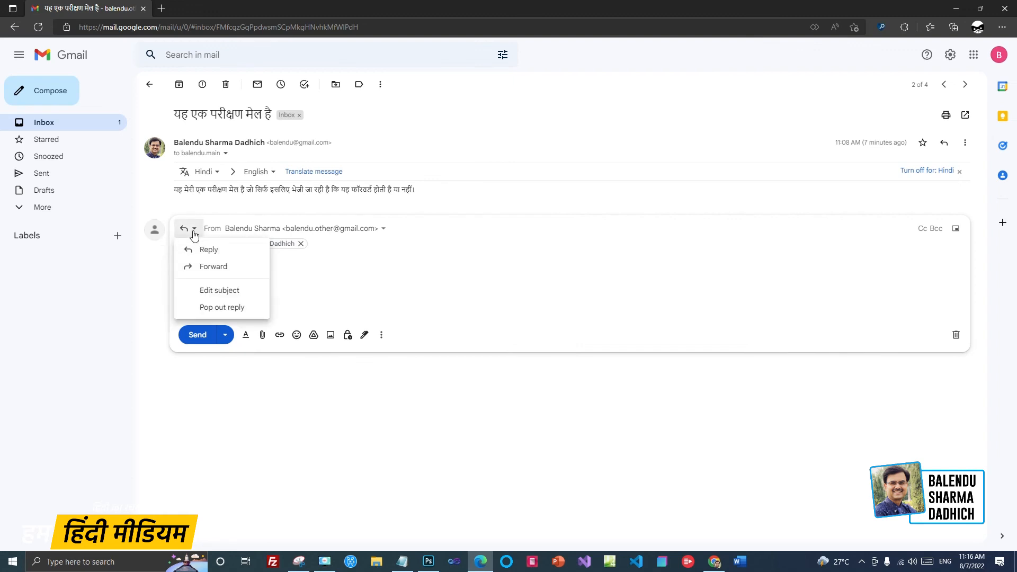
left_click(466, 254)
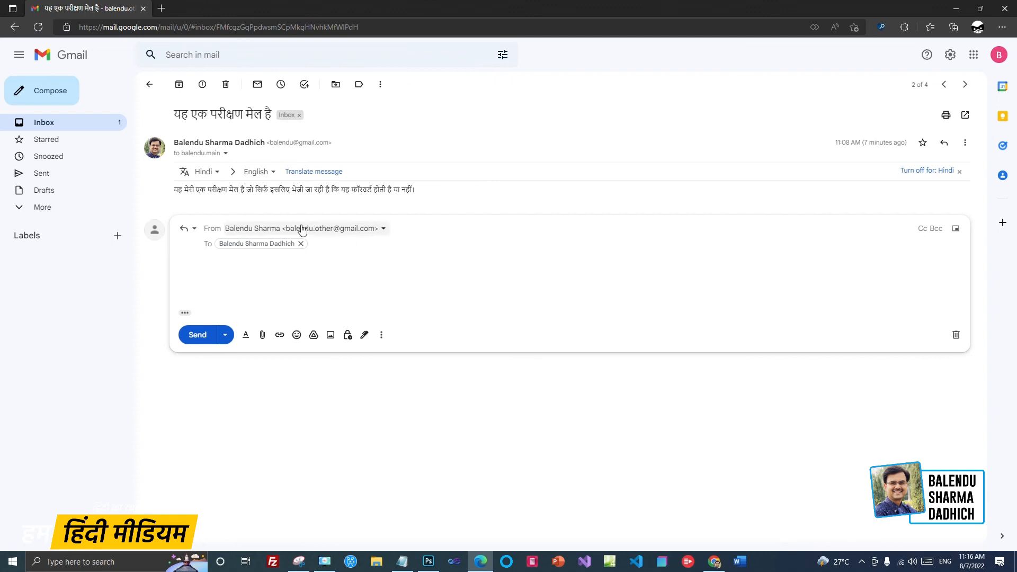
left_click(384, 229)
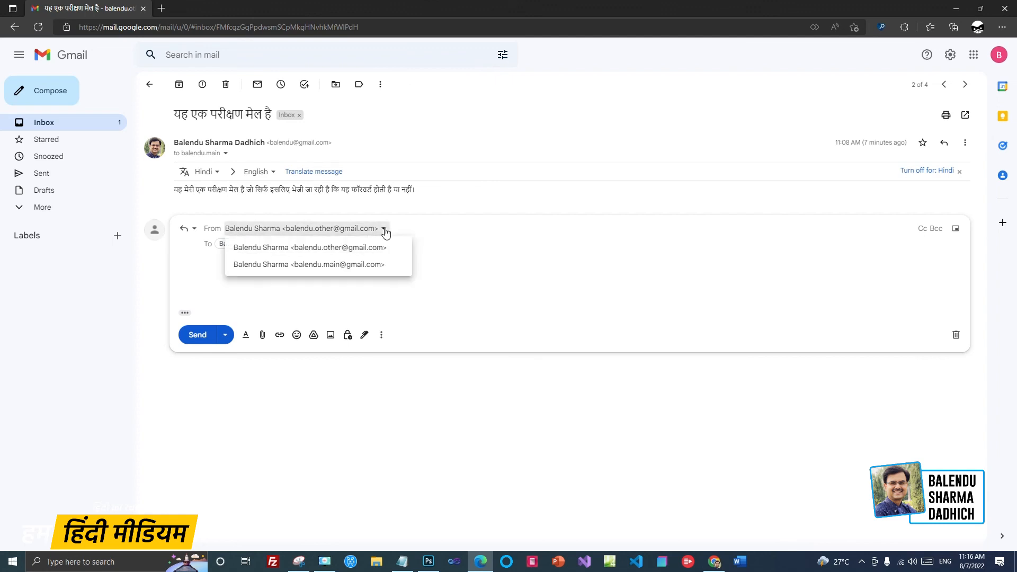
left_click(318, 272)
Step: Write 'Hello, I have received this mail', send the reply, and return to the inbox
left_click(382, 279)
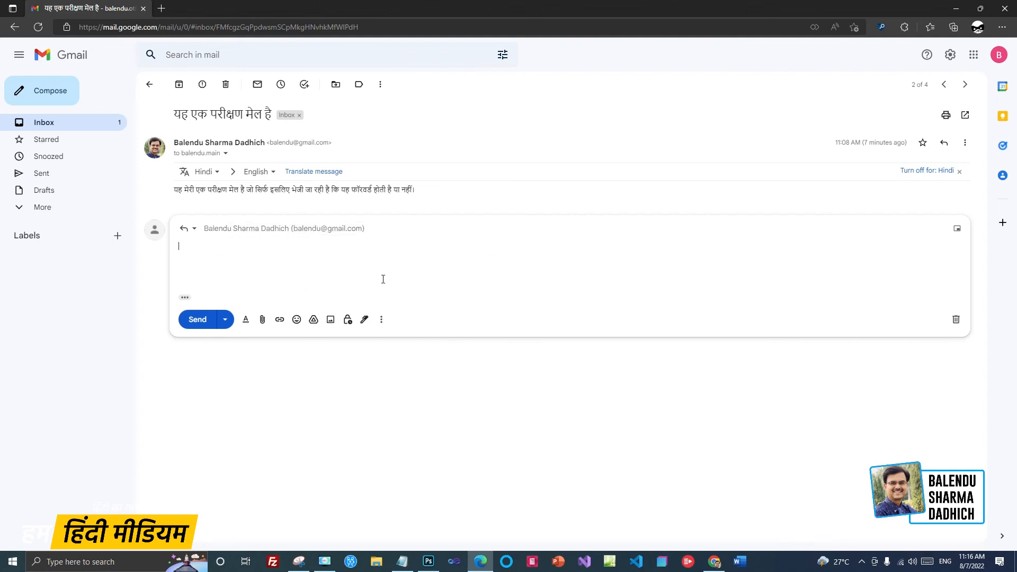
type("Ha")
type("llo, I have received this")
type(" mail")
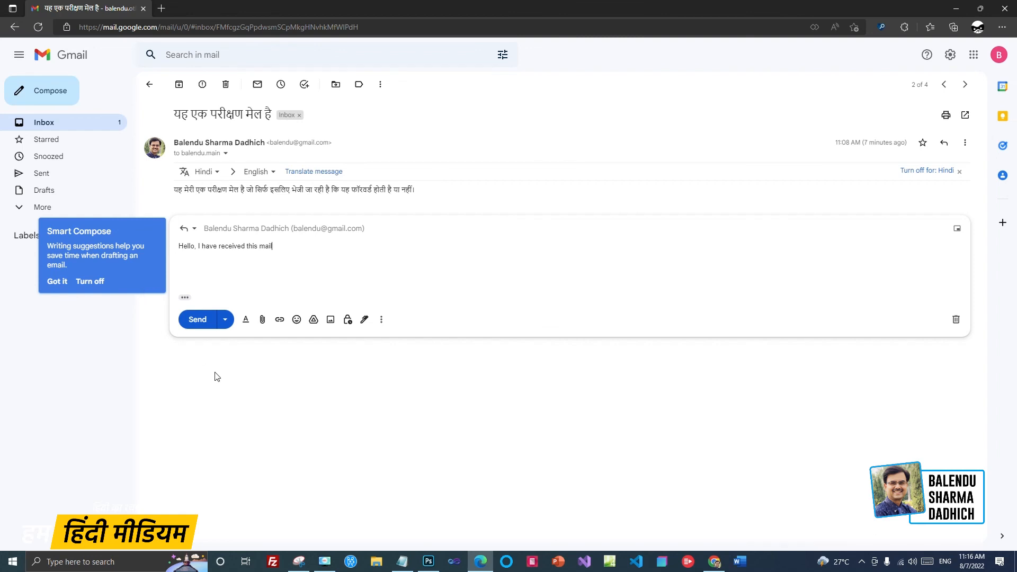
left_click(89, 283)
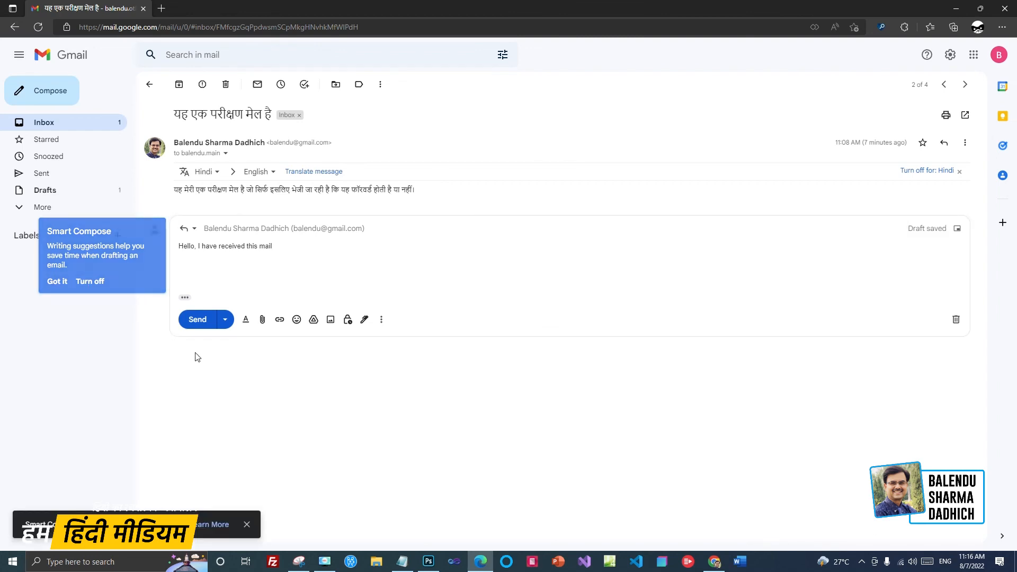
left_click(194, 322)
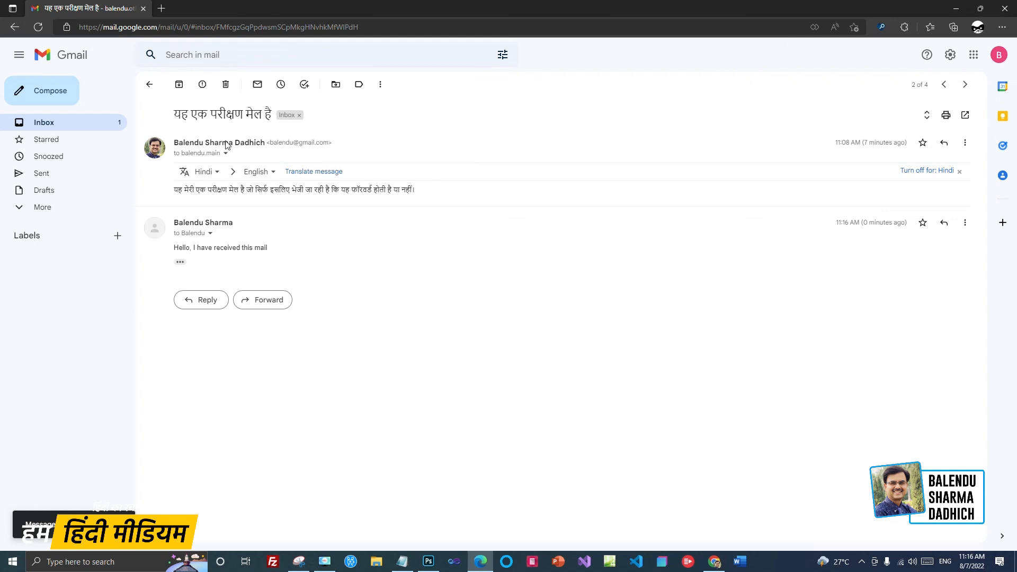
left_click(53, 122)
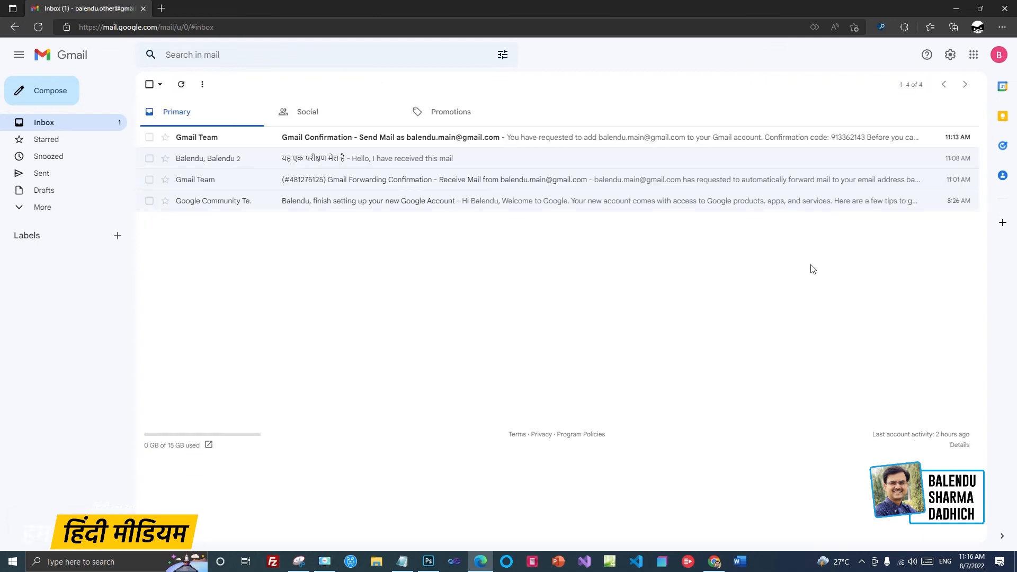